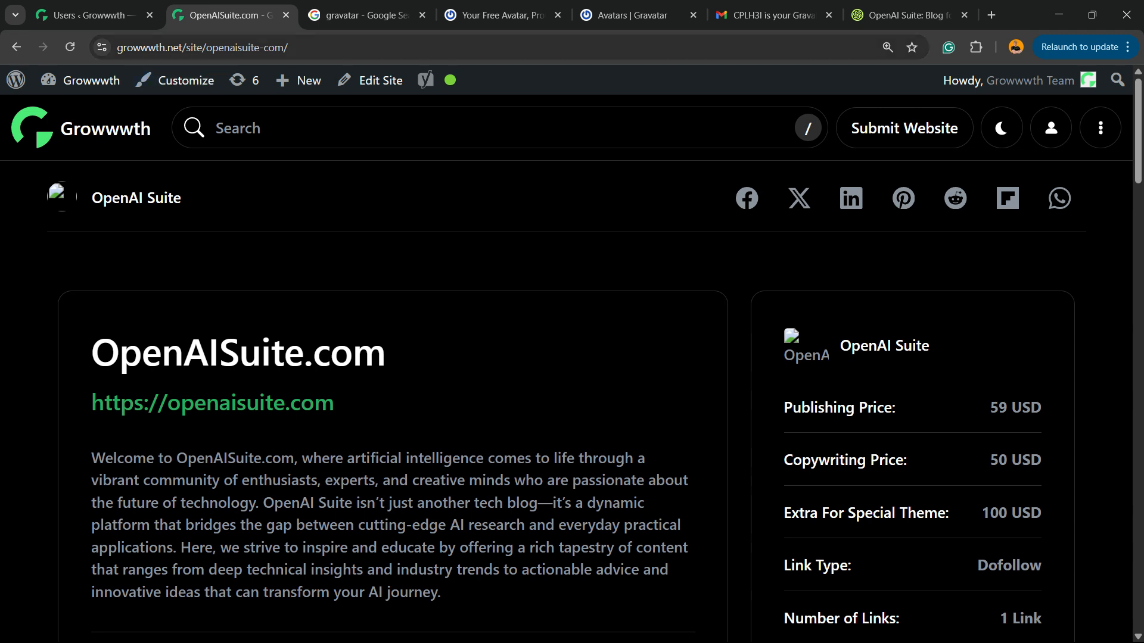
# Check the OpenAI Suite user's avatar and email in the Growwwth user list and on its site page
pyautogui.click(89, 15)
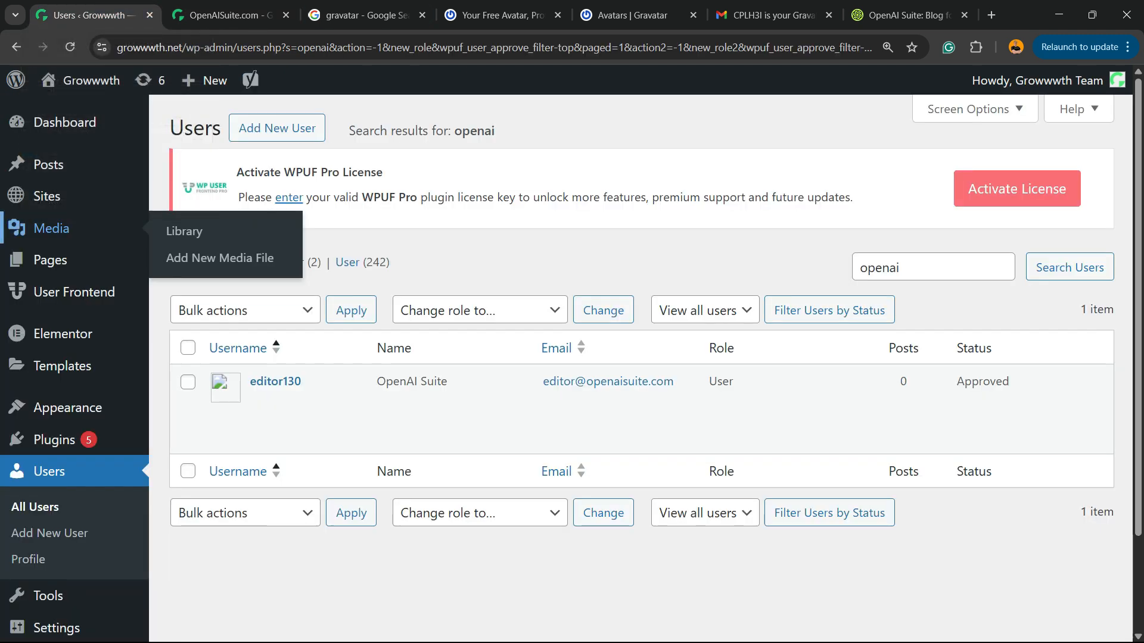
pyautogui.moveTo(275, 401)
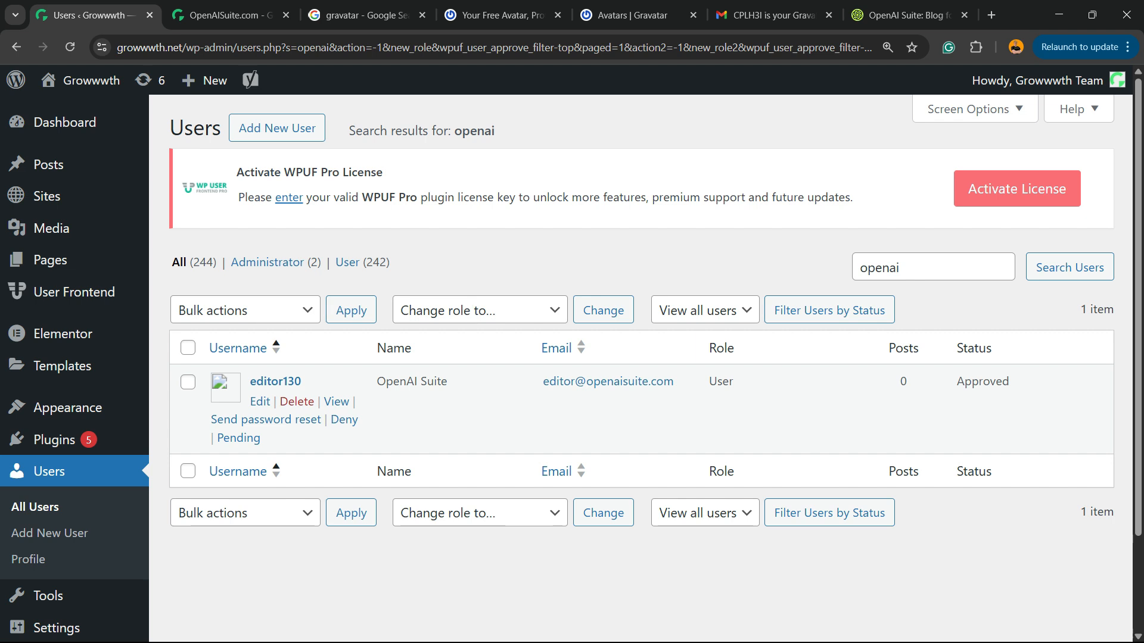
pyautogui.moveTo(674, 381); pyautogui.dragTo(542, 381)
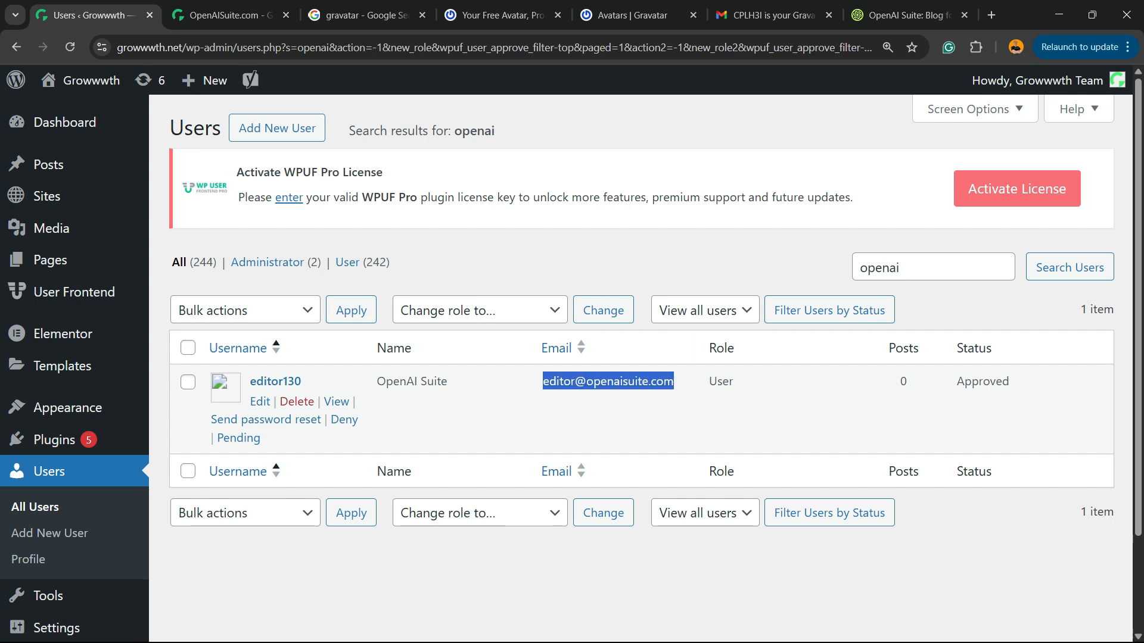
pyautogui.click(367, 15)
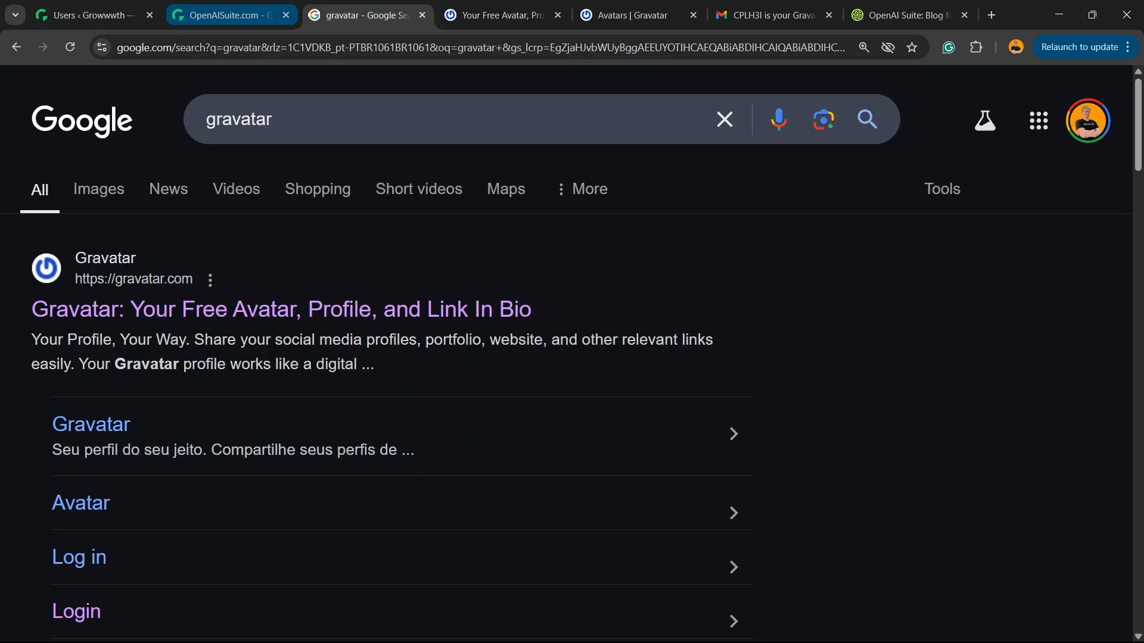
pyautogui.click(230, 15)
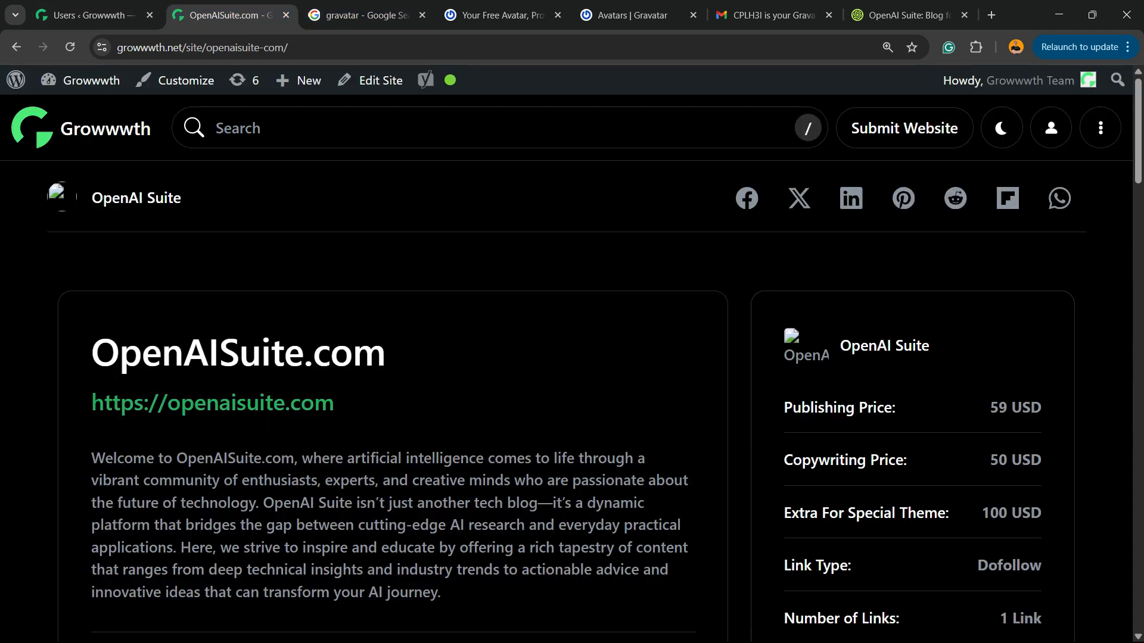
# Review the Google search result for Gravatar and the Gravatar homepage
pyautogui.click(367, 15)
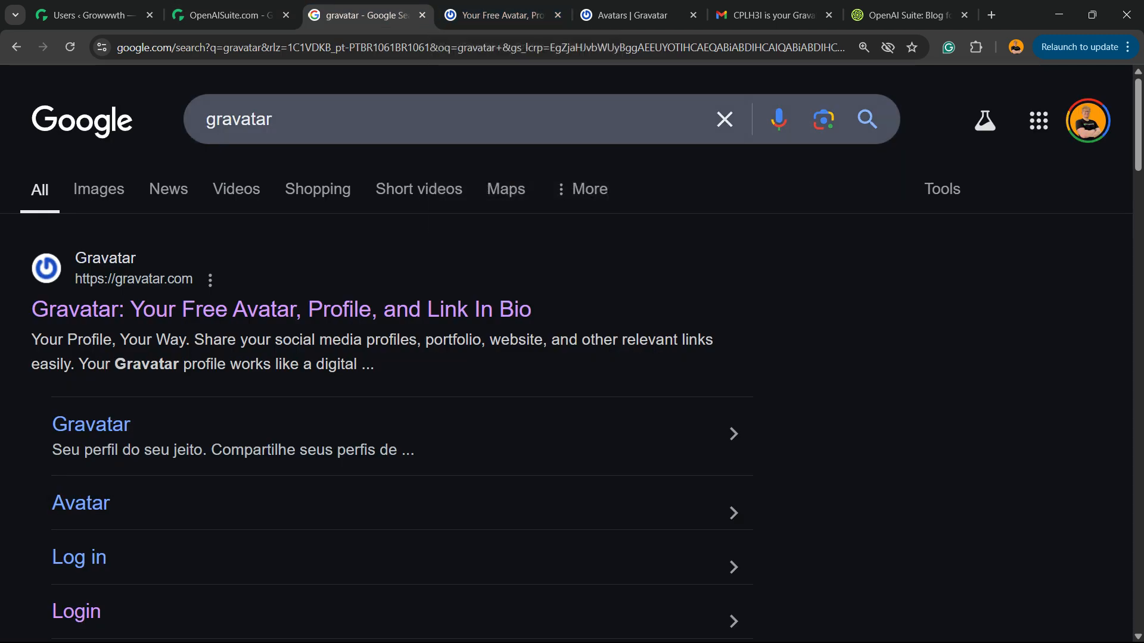
pyautogui.doubleClick(240, 119)
pyautogui.hotkey('ctrl', 'Tab')
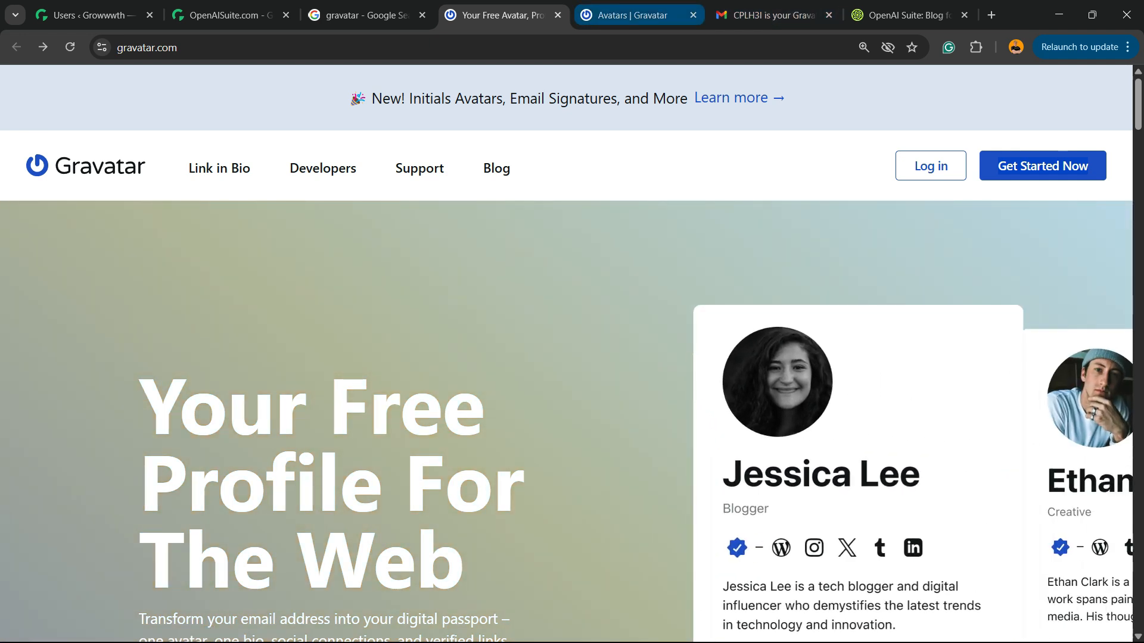
# Check the Gravatar verification email in Gmail, then close it and return to Gravatar's avatars page
pyautogui.click(632, 15)
pyautogui.click(773, 15)
pyautogui.moveTo(477, 472); pyautogui.dragTo(638, 519)
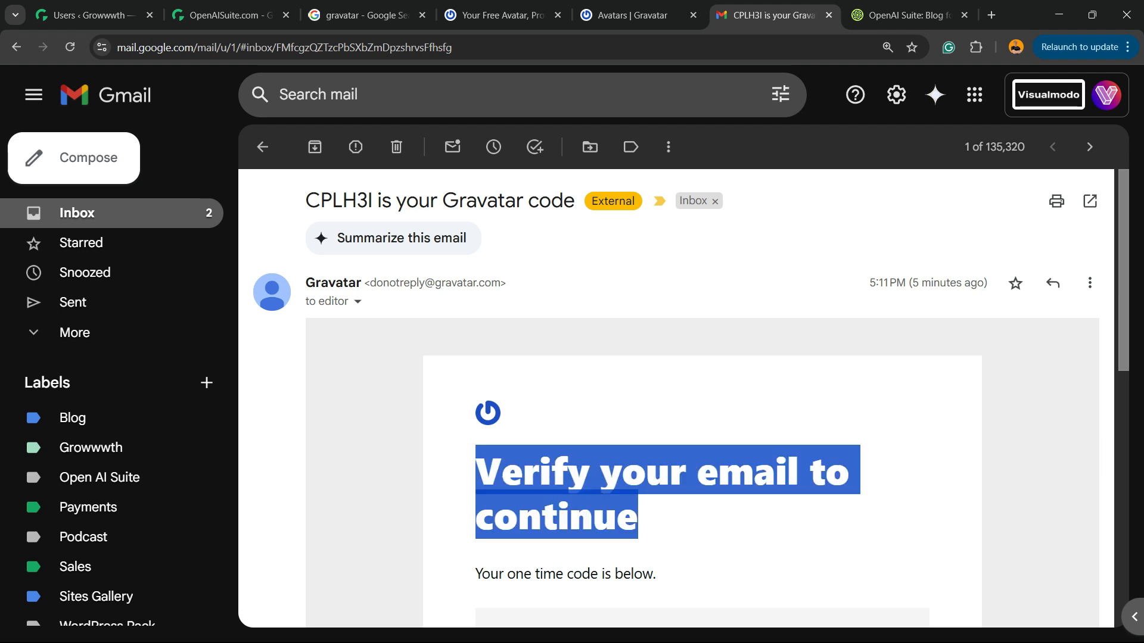
pyautogui.click(829, 15)
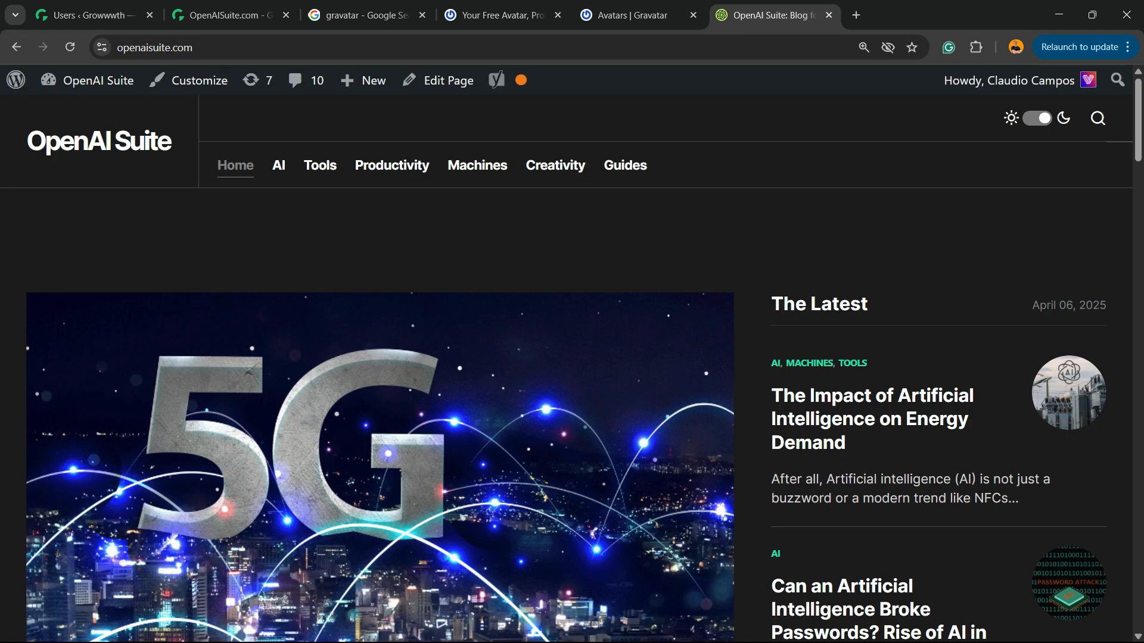
pyautogui.click(632, 15)
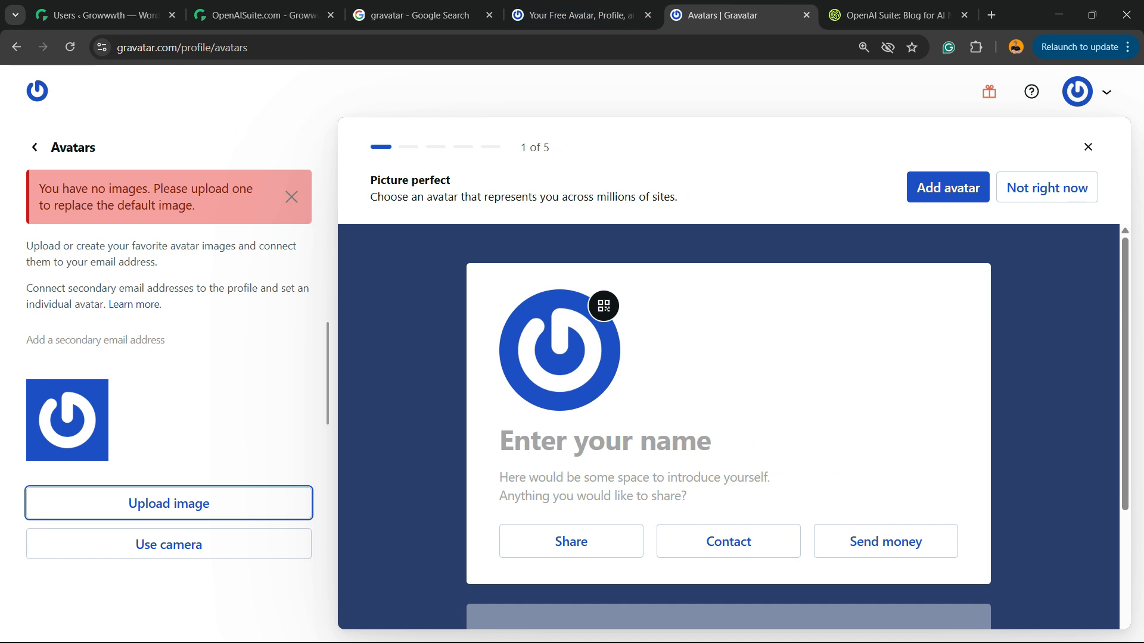
# Dismiss the profile setup guide and upload the OpenAI Suite logo image from the Downloads folder as an avatar
pyautogui.click(1088, 148)
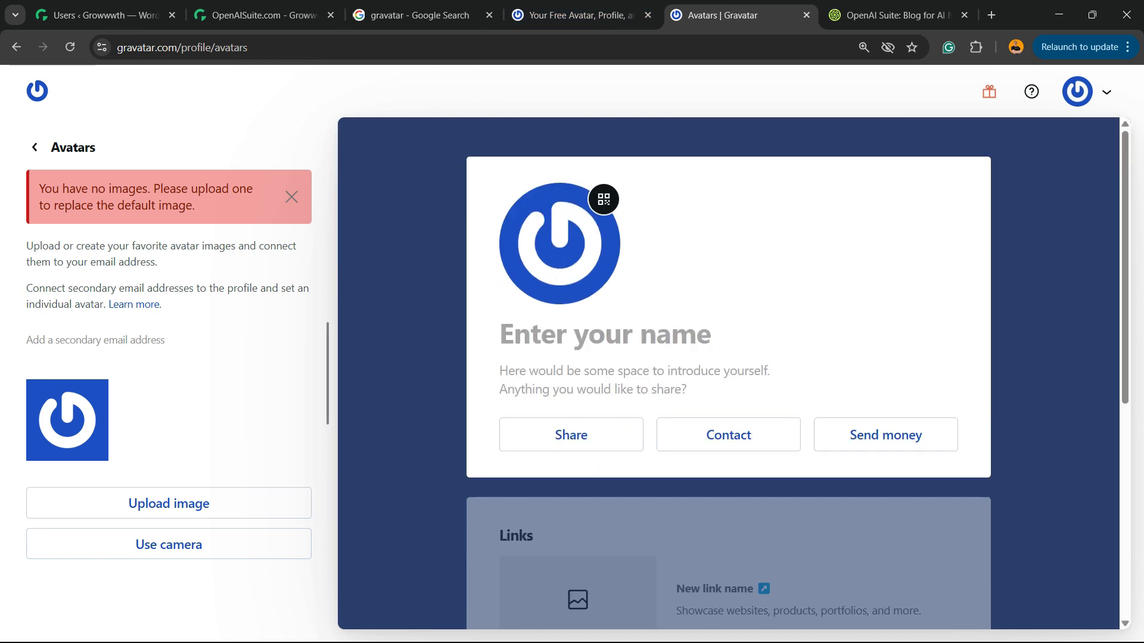
pyautogui.click(35, 148)
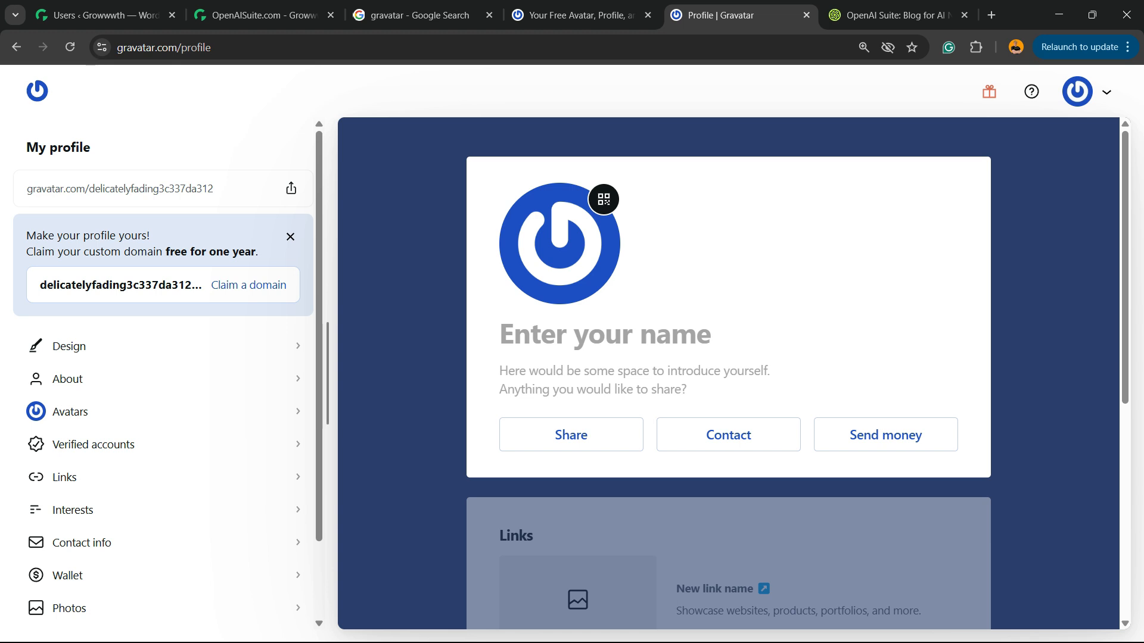
pyautogui.click(568, 238)
pyautogui.click(168, 504)
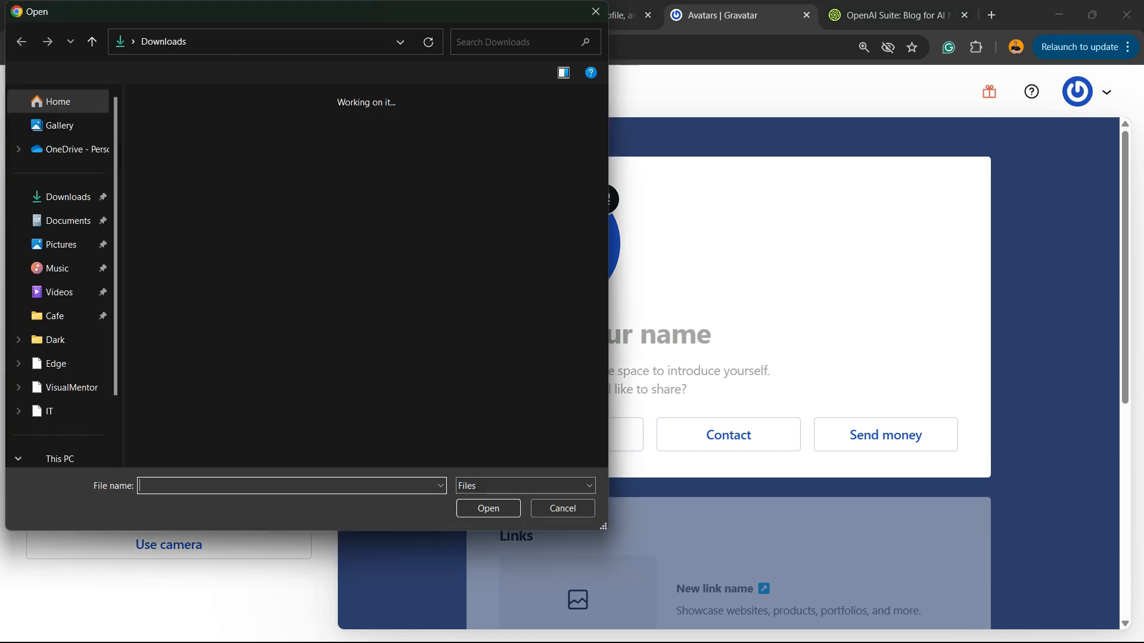
pyautogui.click(172, 149)
pyautogui.click(488, 508)
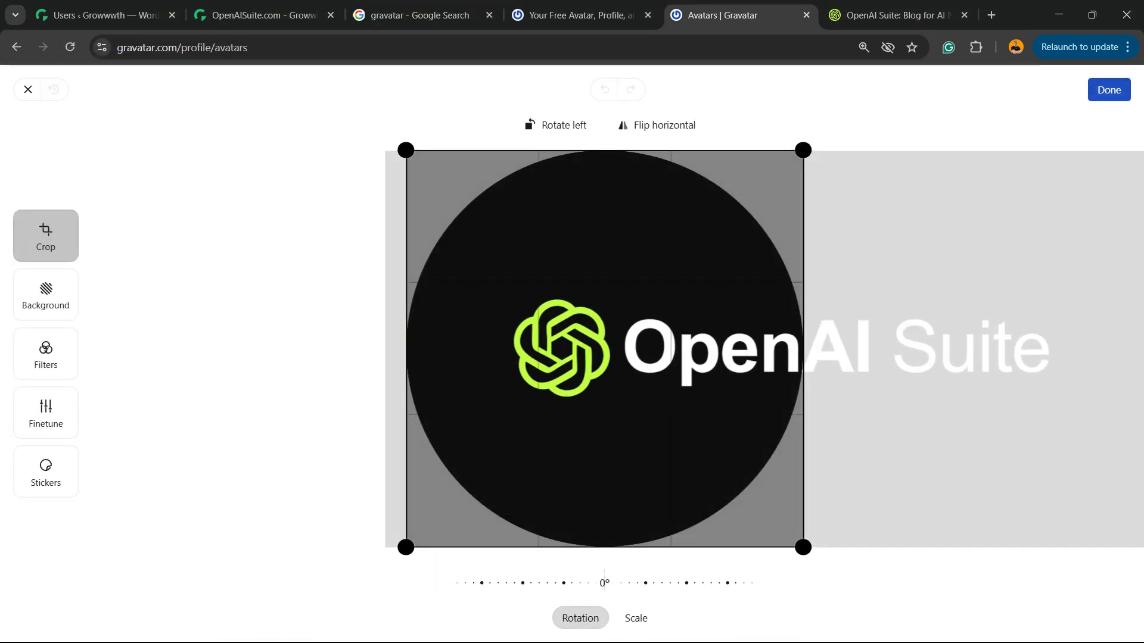
# Crop the avatar to the logo's green symbol, centred in the circle at 70% scale, and save the image
pyautogui.moveTo(672, 349); pyautogui.dragTo(702, 349)
pyautogui.scroll(3, 616, 441)
pyautogui.moveTo(615, 441); pyautogui.dragTo(625, 453)
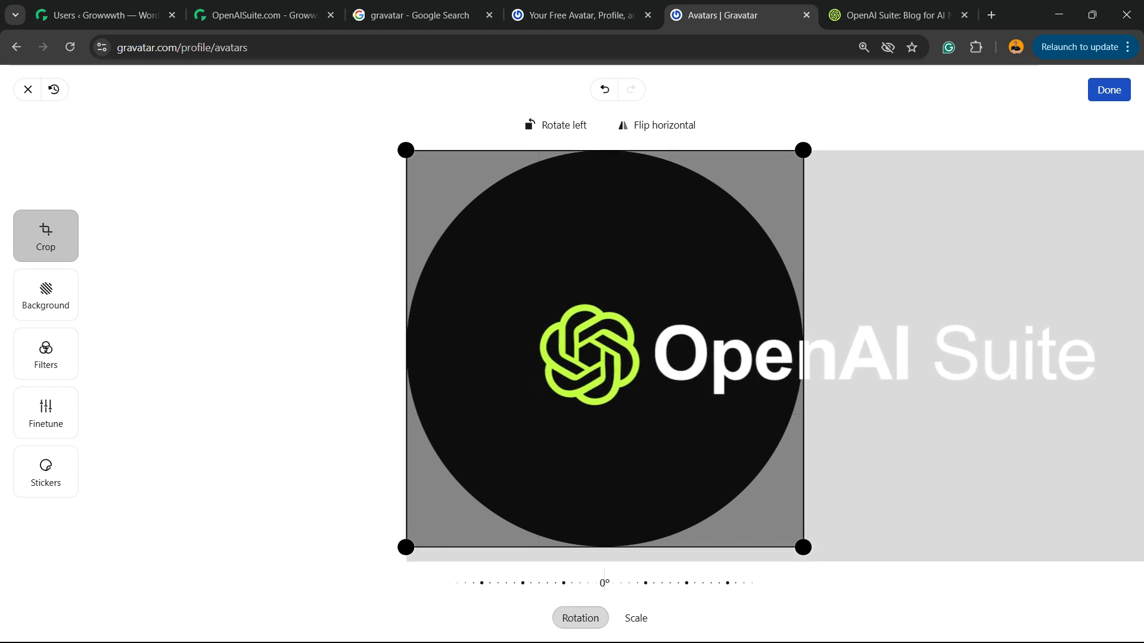
pyautogui.click(636, 618)
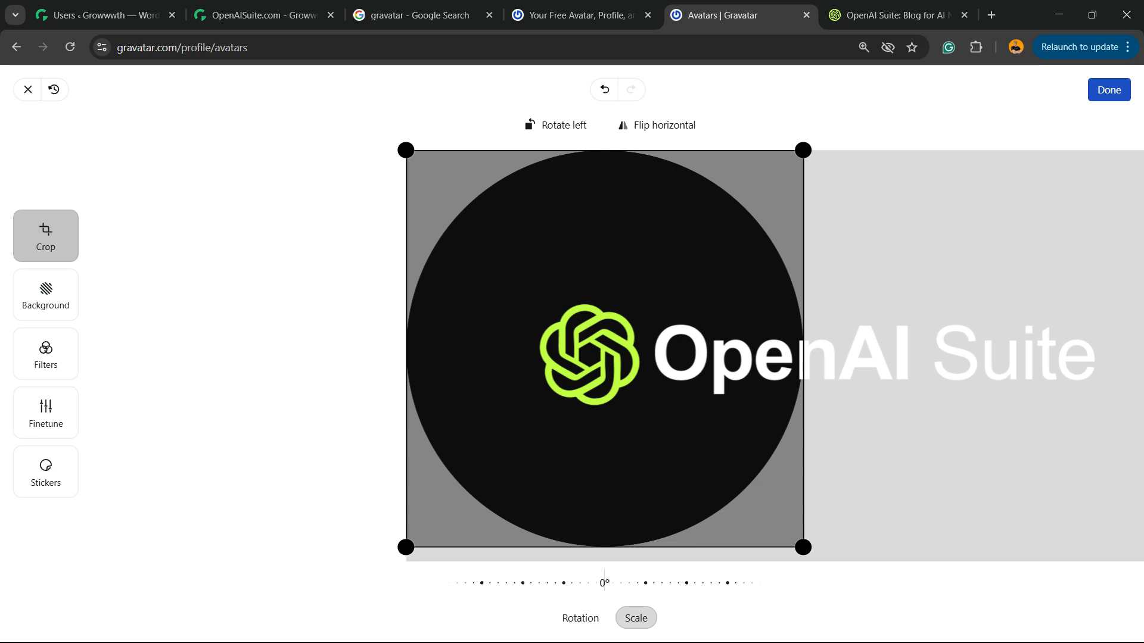
pyautogui.scroll(10, 597, 441)
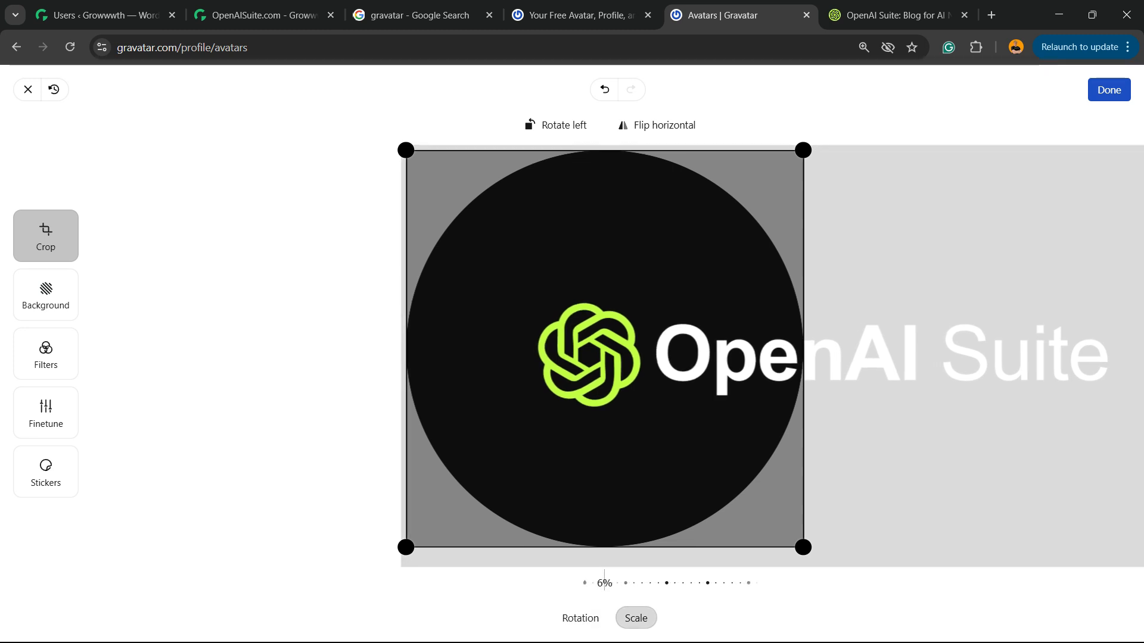
pyautogui.scroll(2, 596, 435)
pyautogui.moveTo(595, 435); pyautogui.dragTo(622, 522)
pyautogui.scroll(1, 622, 522)
pyautogui.scroll(8, 619, 453)
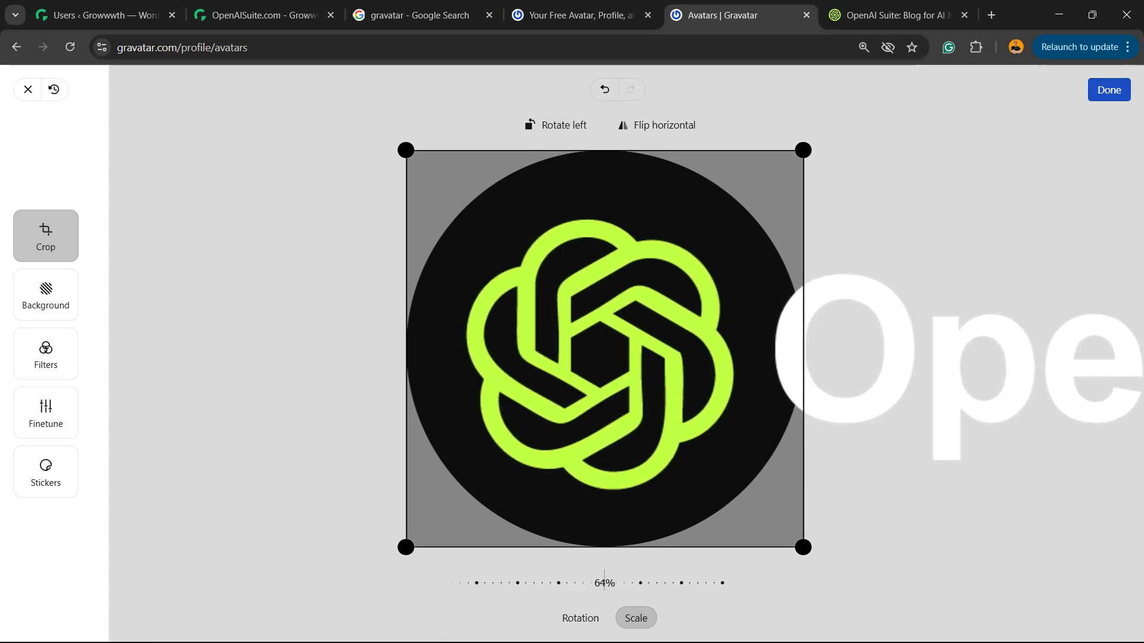
pyautogui.scroll(4, 605, 348)
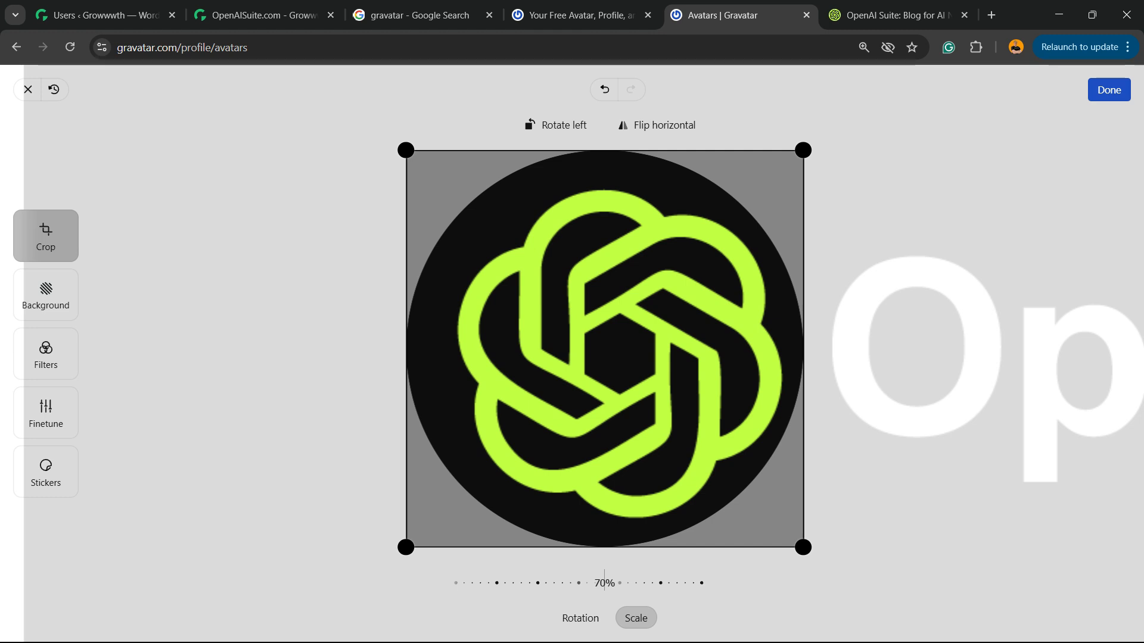
pyautogui.moveTo(620, 354); pyautogui.dragTo(612, 348)
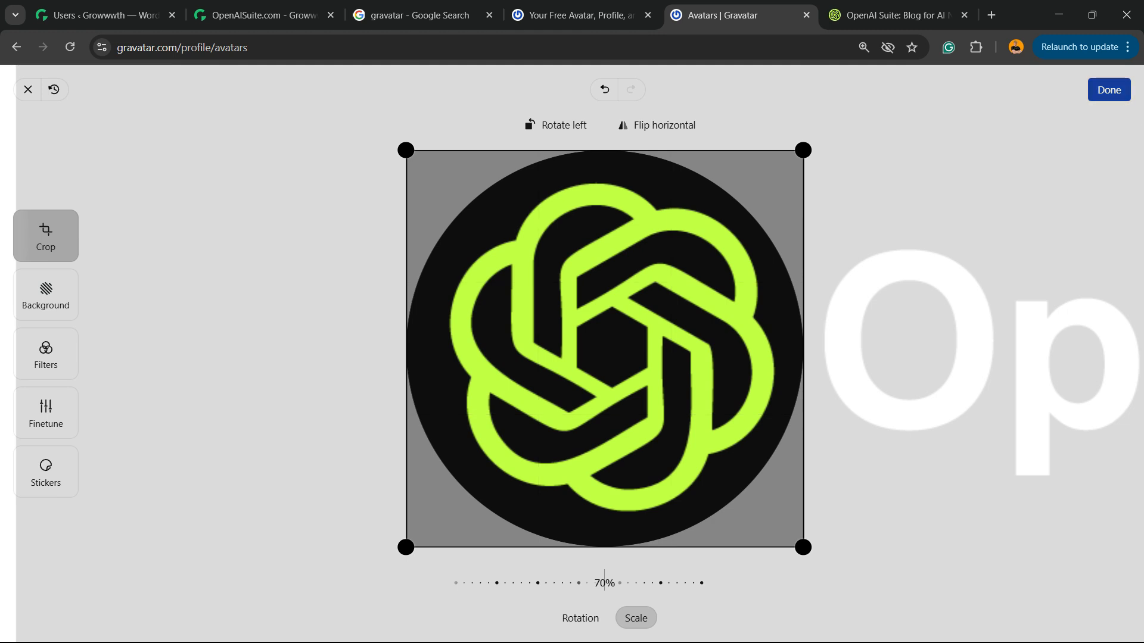
pyautogui.click(1109, 90)
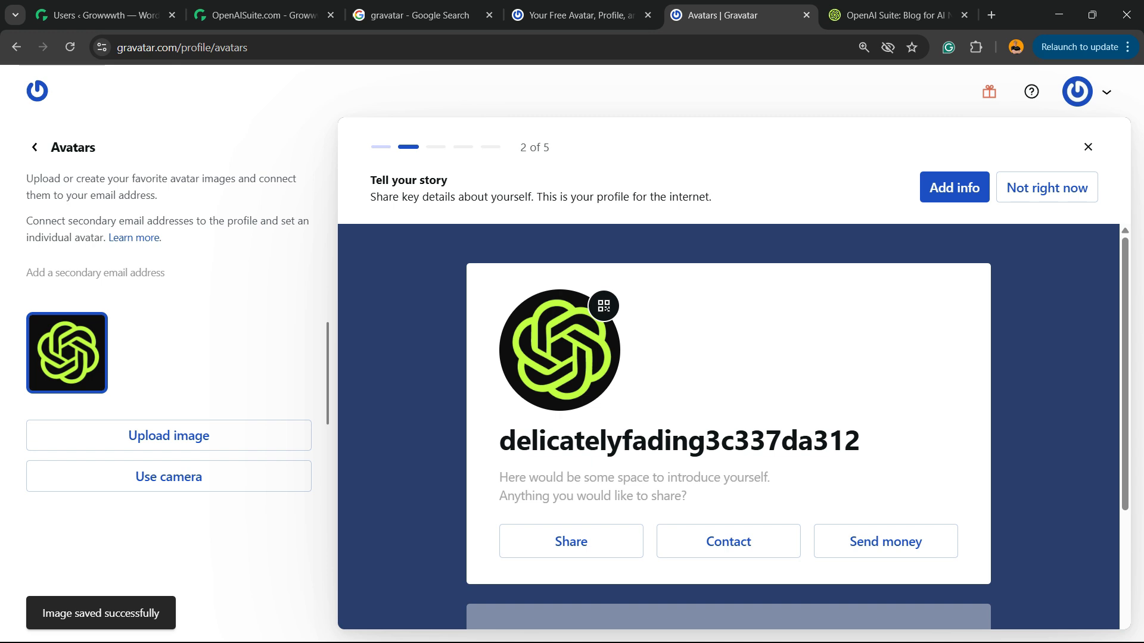
# Set the Gravatar profile's display name to "OpenAI Suite"
pyautogui.doubleClick(680, 441)
pyautogui.hotkey('ctrl', 'a')
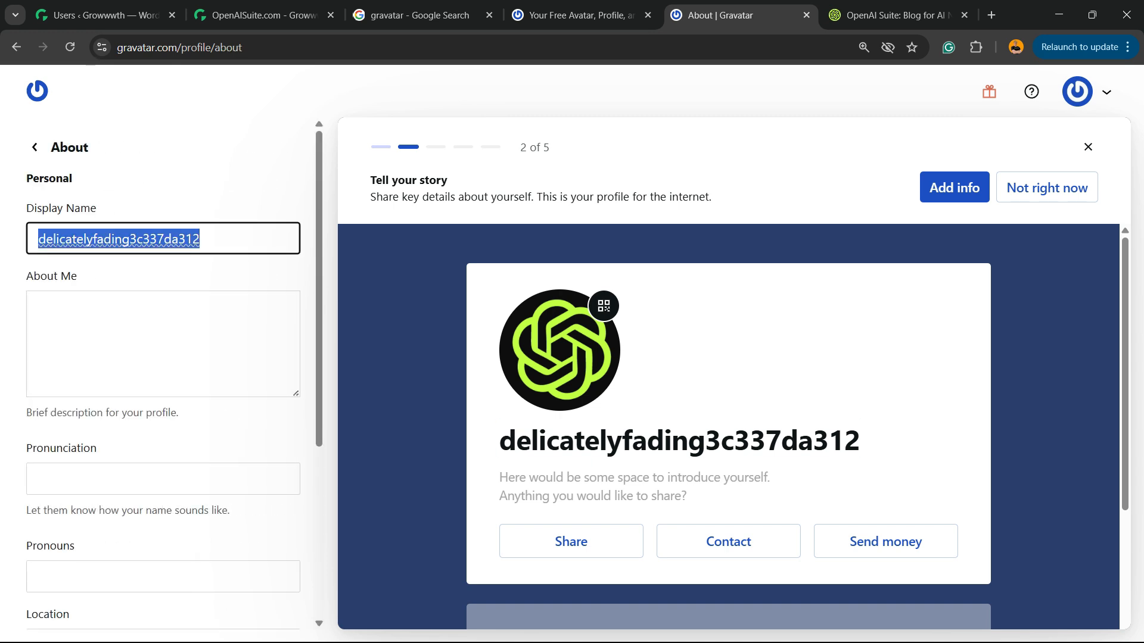
pyautogui.write('Op')
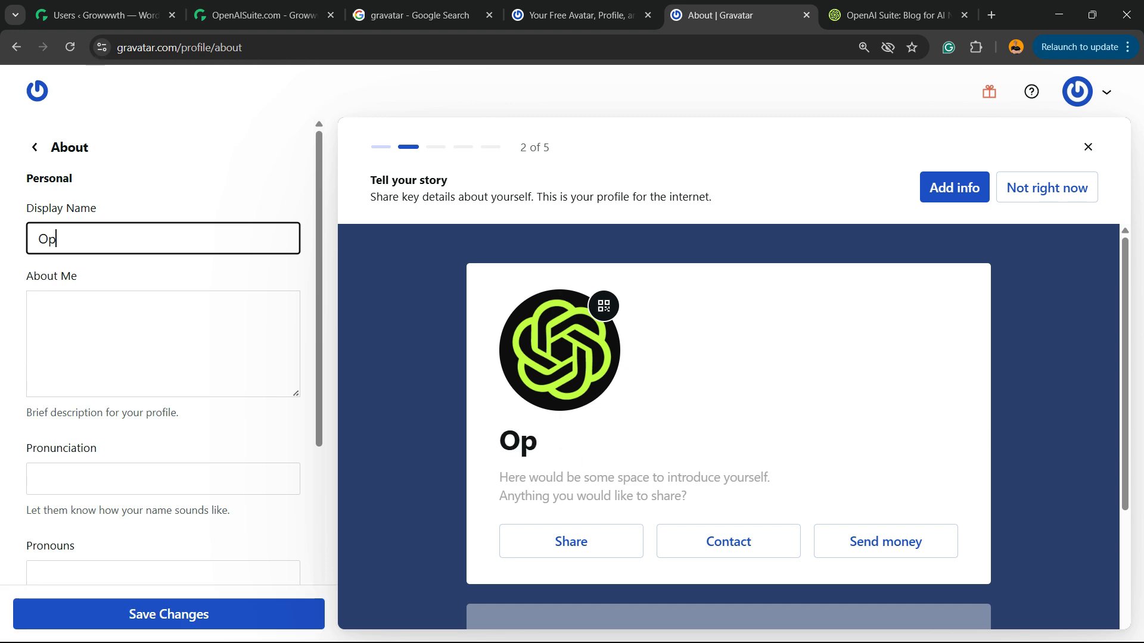
pyautogui.write('enAI S')
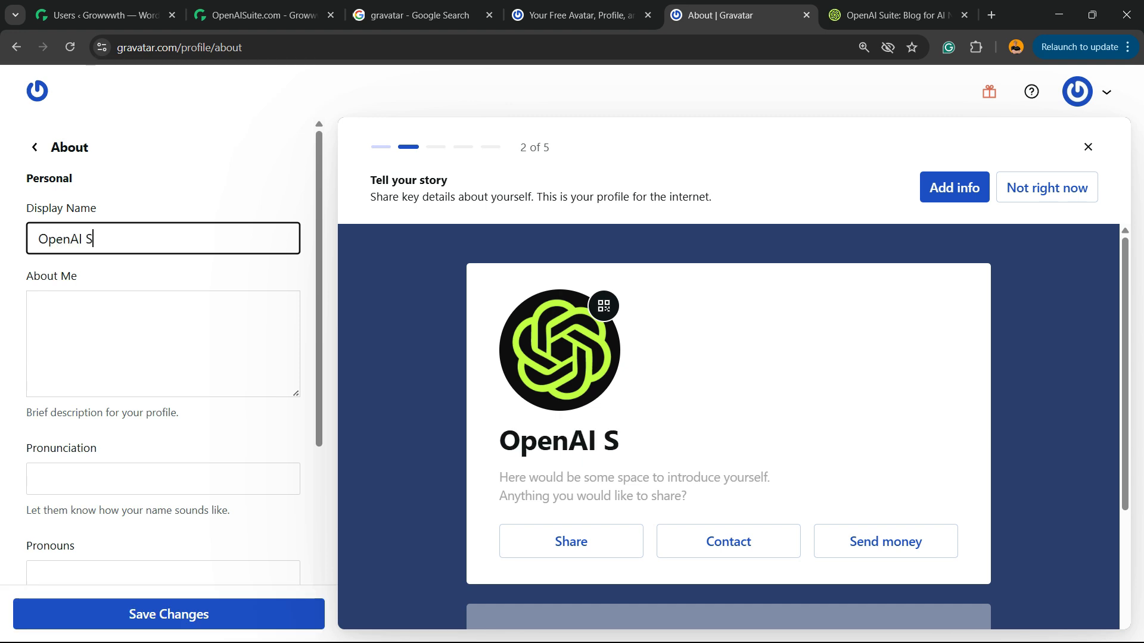
pyautogui.write('uite')
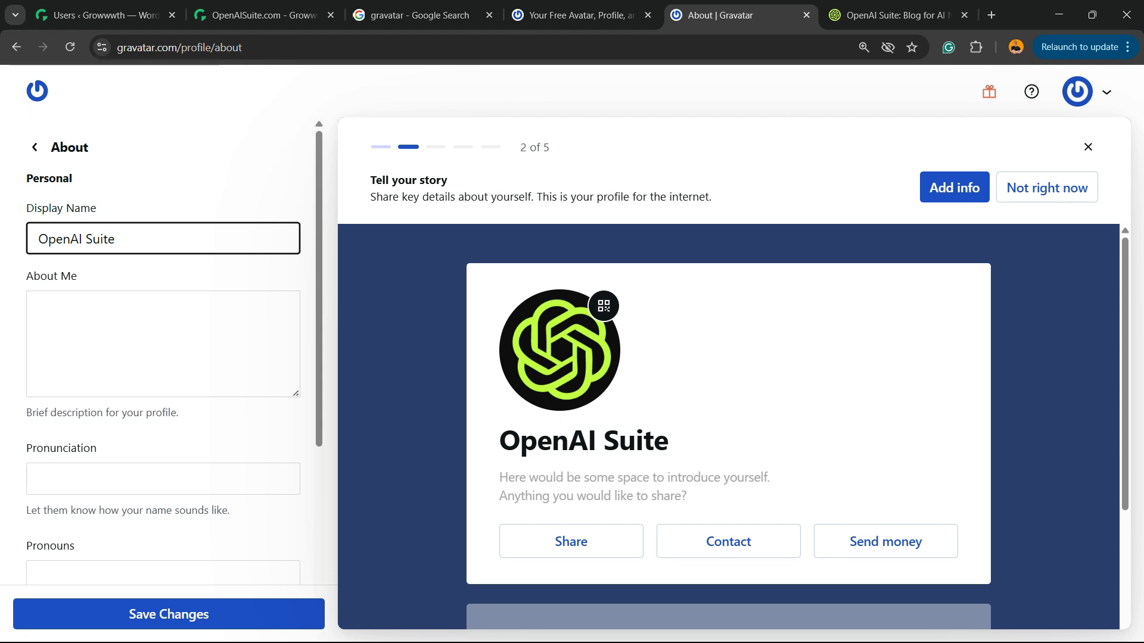
# Copy the welcome paragraph from the OpenAI Suite homepage into the profile's About Me description and save the changes
pyautogui.click(162, 344)
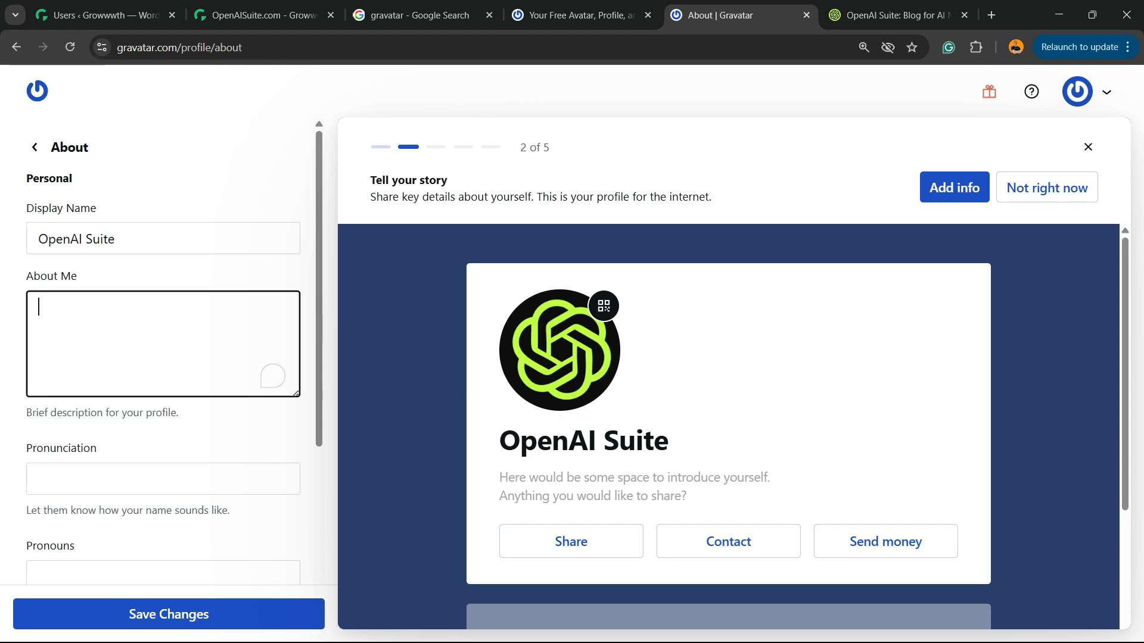
pyautogui.click(899, 16)
pyautogui.scroll(-20, 566, 358)
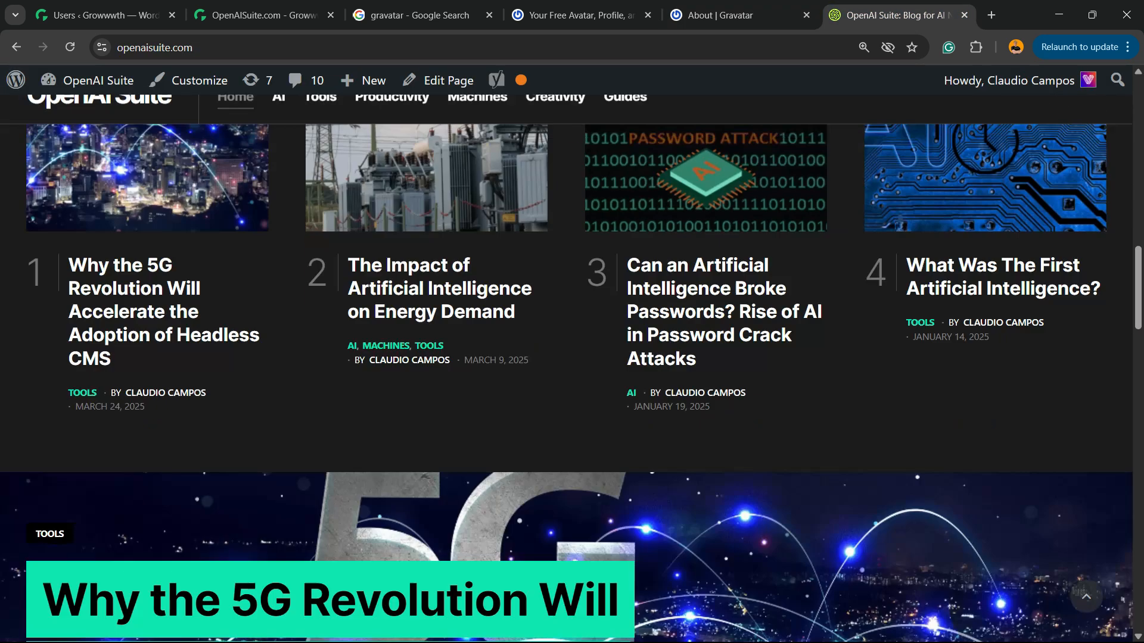
pyautogui.scroll(8, 566, 357)
pyautogui.tripleClick(566, 307)
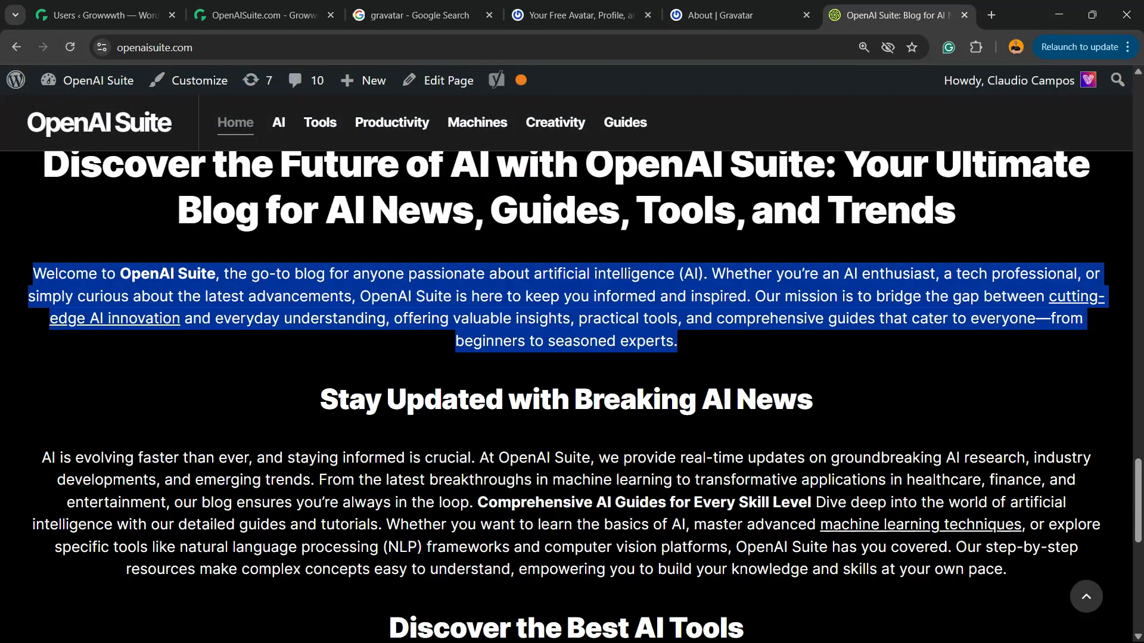
pyautogui.hotkey('ctrl', 'c')
pyautogui.click(739, 15)
pyautogui.hotkey('ctrl', 'v')
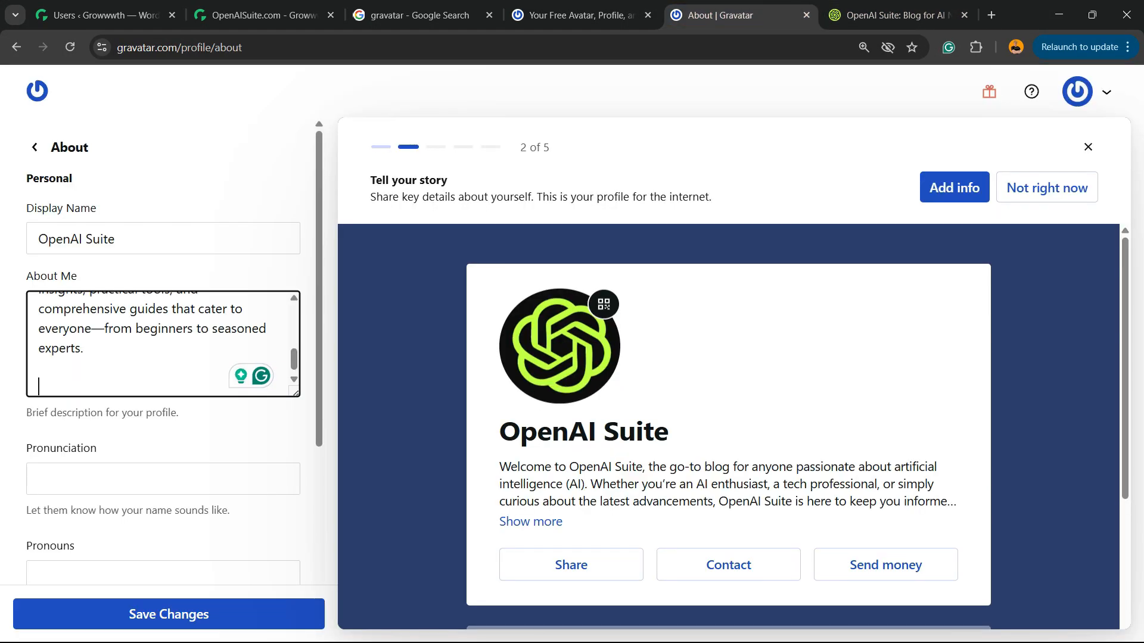
pyautogui.scroll(5, 265, 379)
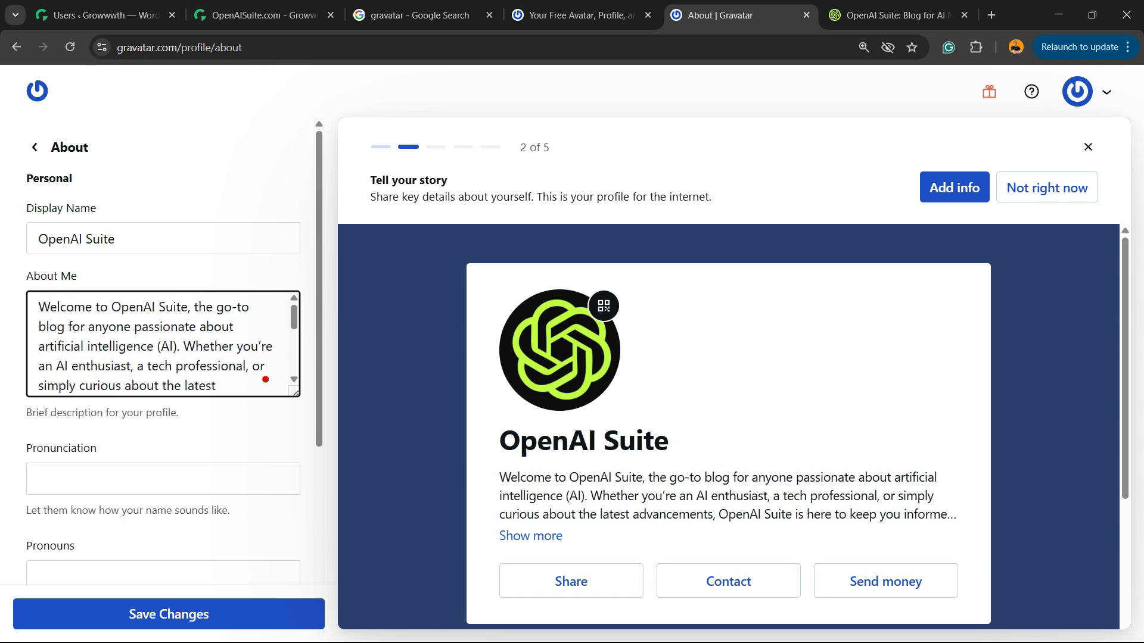
pyautogui.scroll(-5, 265, 379)
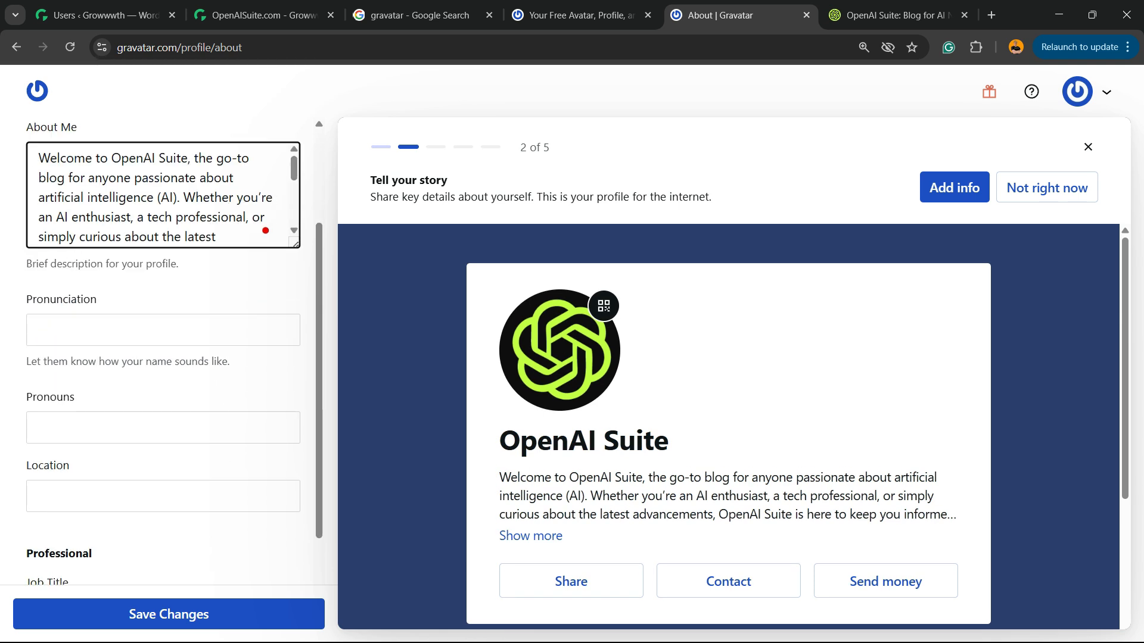
pyautogui.click(168, 614)
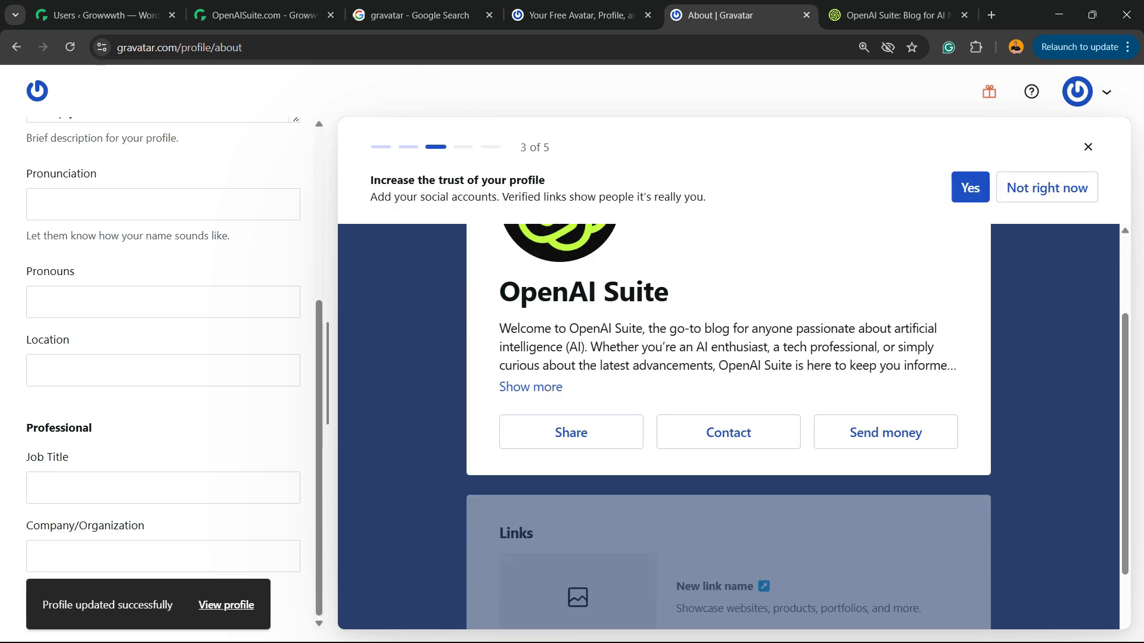
# Review the profile's contact info settings, including the form for adding a public email address
pyautogui.click(729, 433)
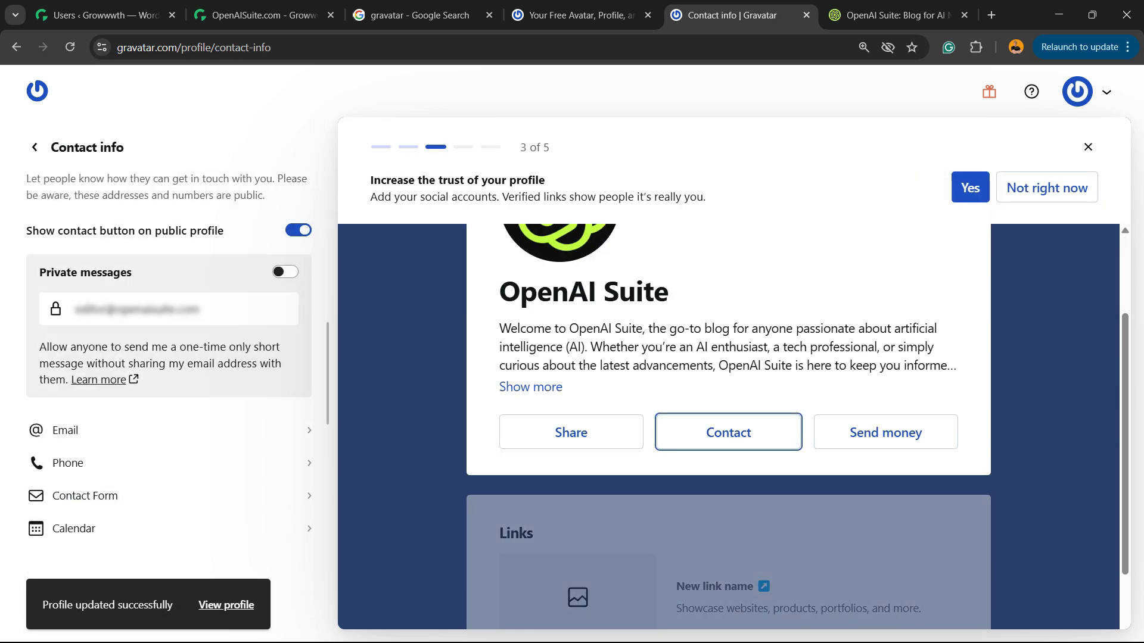
pyautogui.click(169, 430)
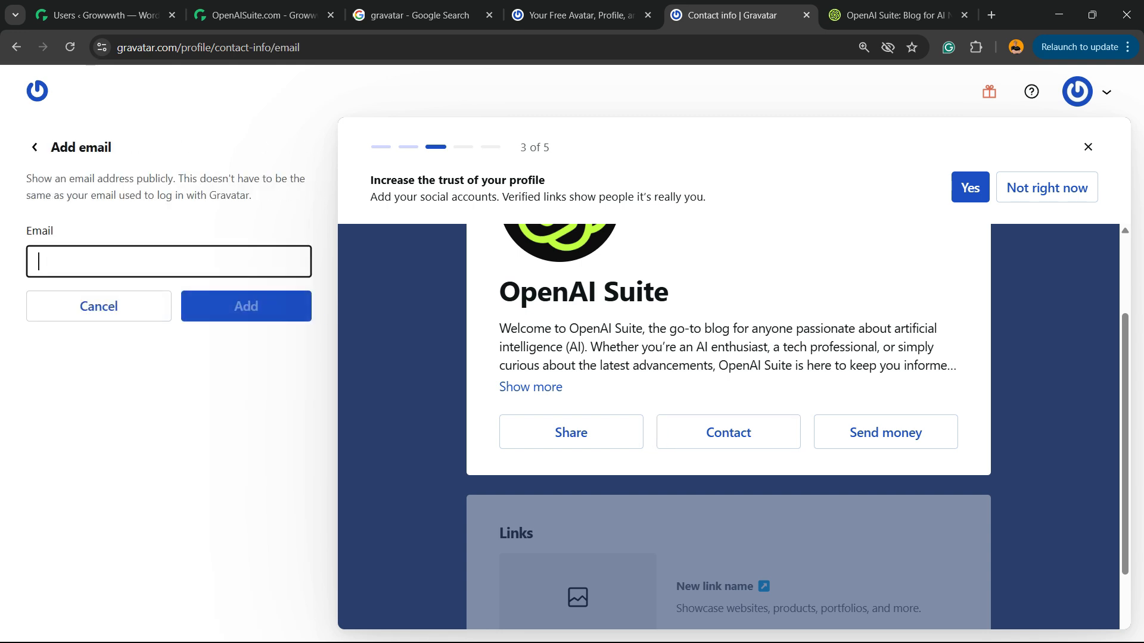
pyautogui.click(74, 306)
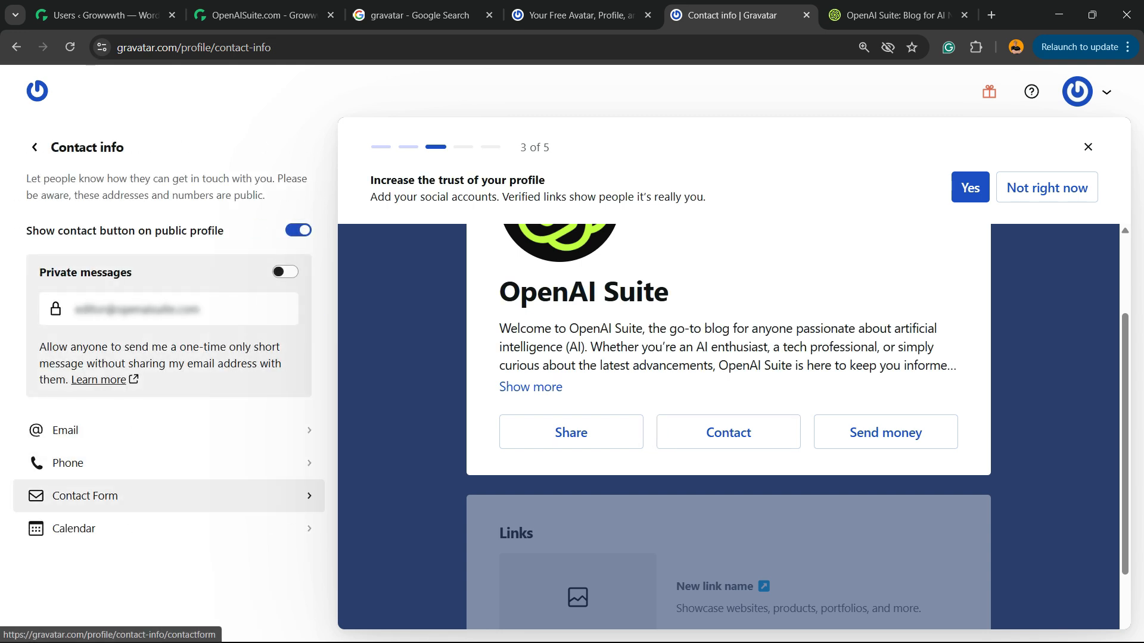
# Look through the OpenAI Suite homepage for a contact form link, and review the services offered for verified accounts in Gravatar
pyautogui.click(168, 495)
pyautogui.click(893, 15)
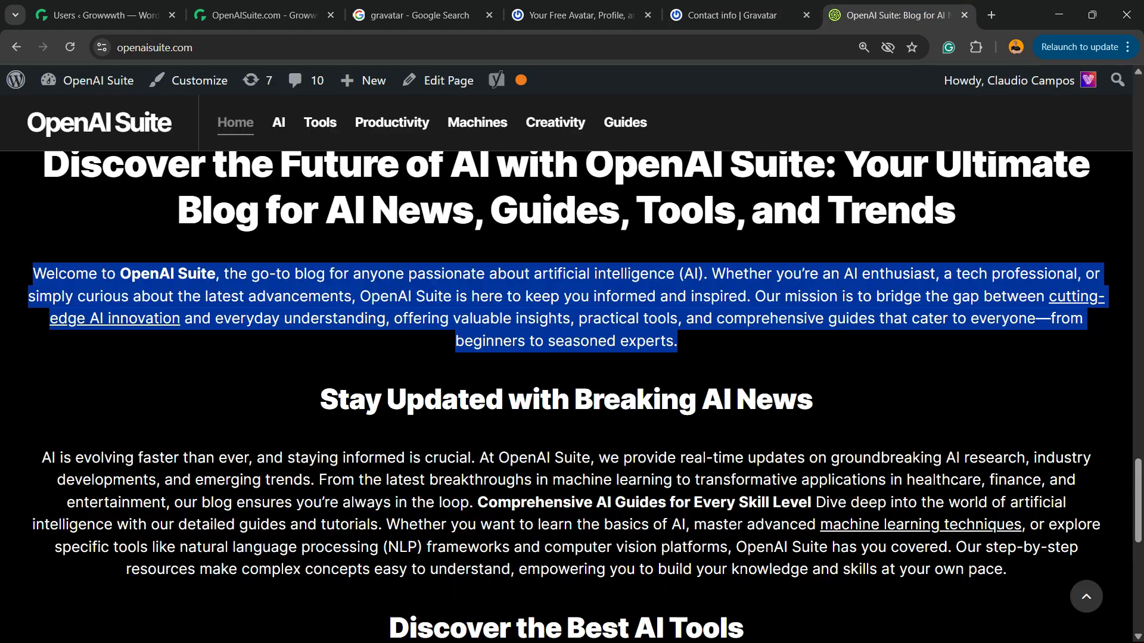
pyautogui.scroll(-10, 555, 122)
pyautogui.scroll(10, 556, 122)
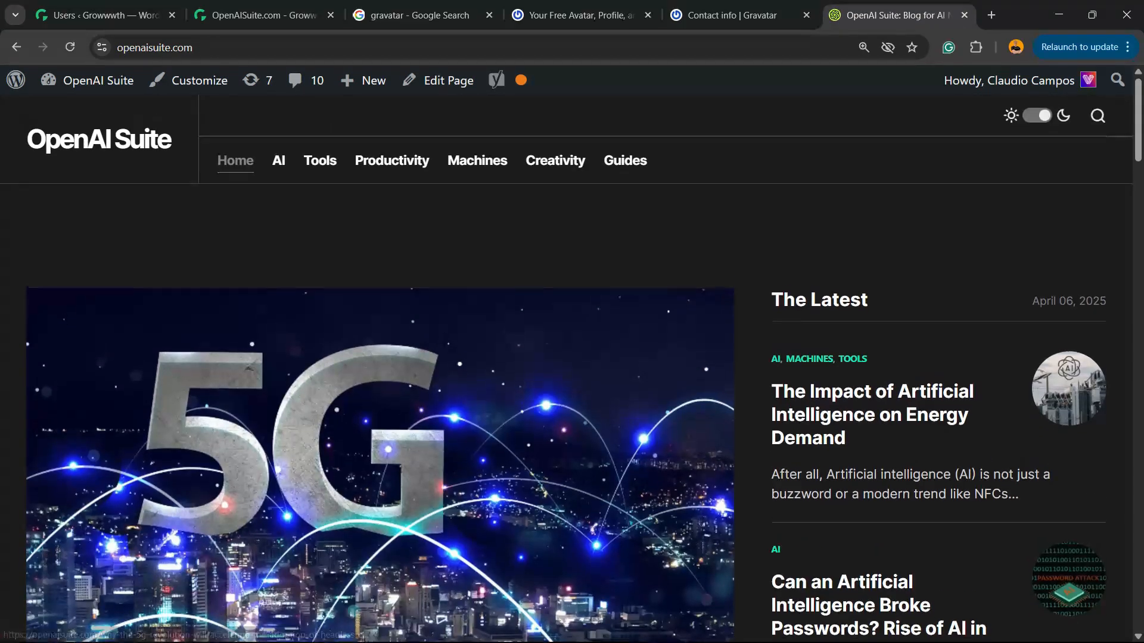
pyautogui.scroll(-3, 555, 122)
pyautogui.scroll(-4, 566, 357)
pyautogui.click(732, 15)
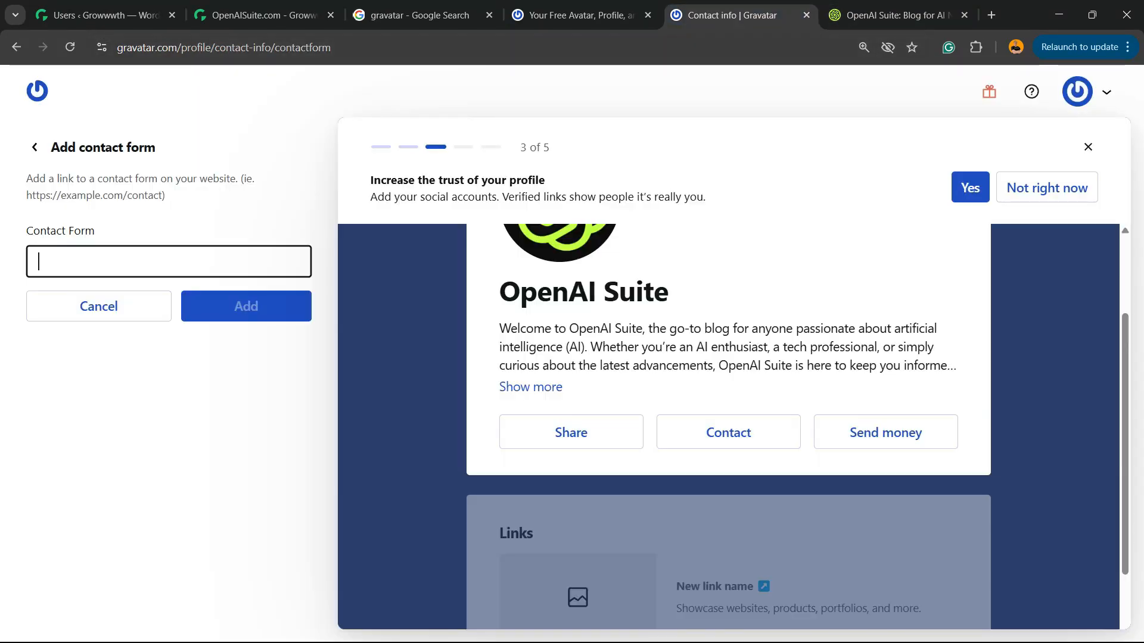
pyautogui.click(970, 187)
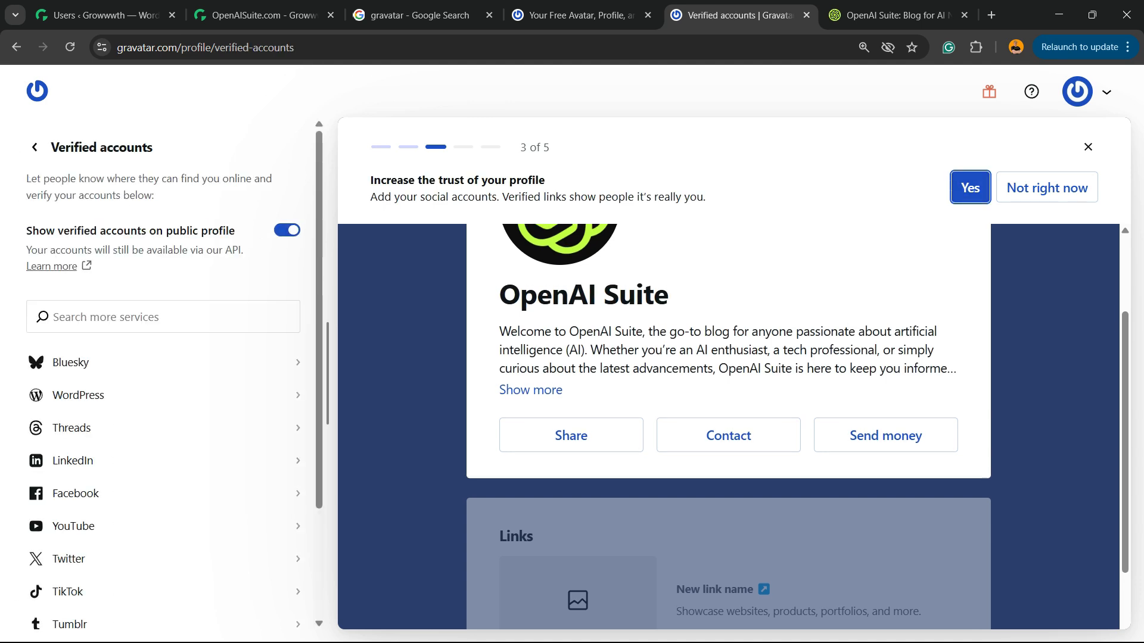
pyautogui.scroll(-2, 161, 402)
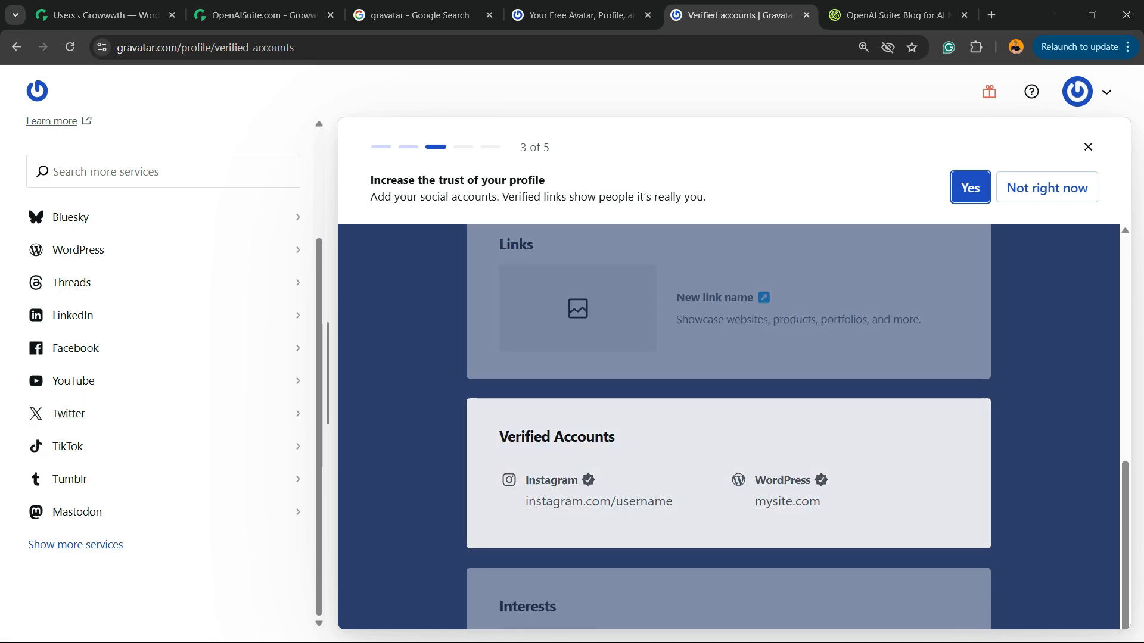
pyautogui.click(729, 442)
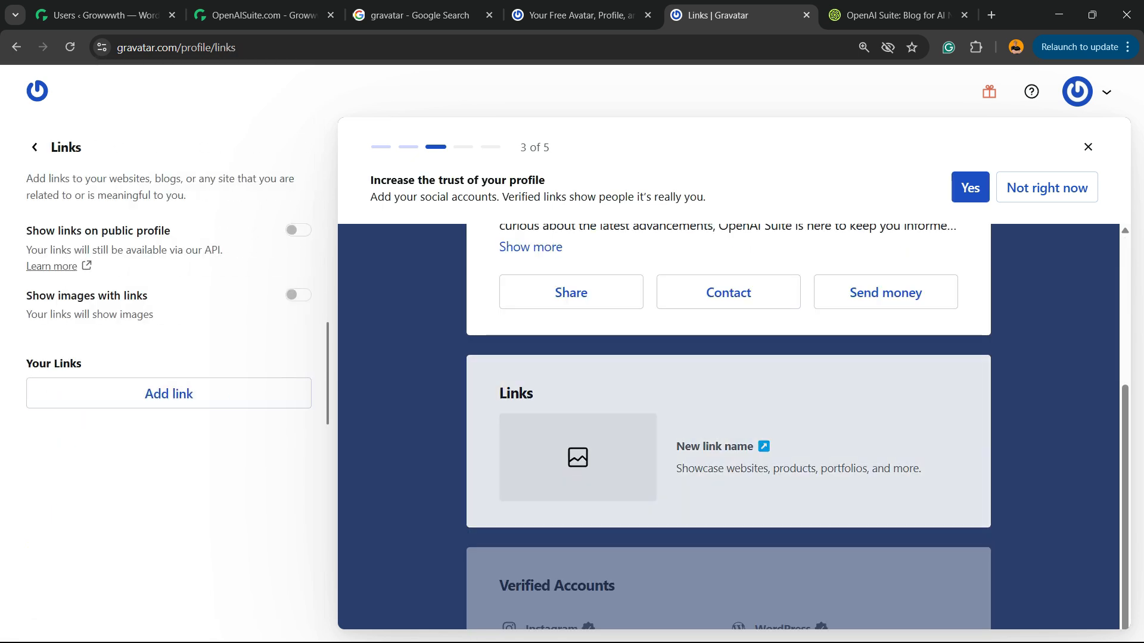
pyautogui.click(168, 394)
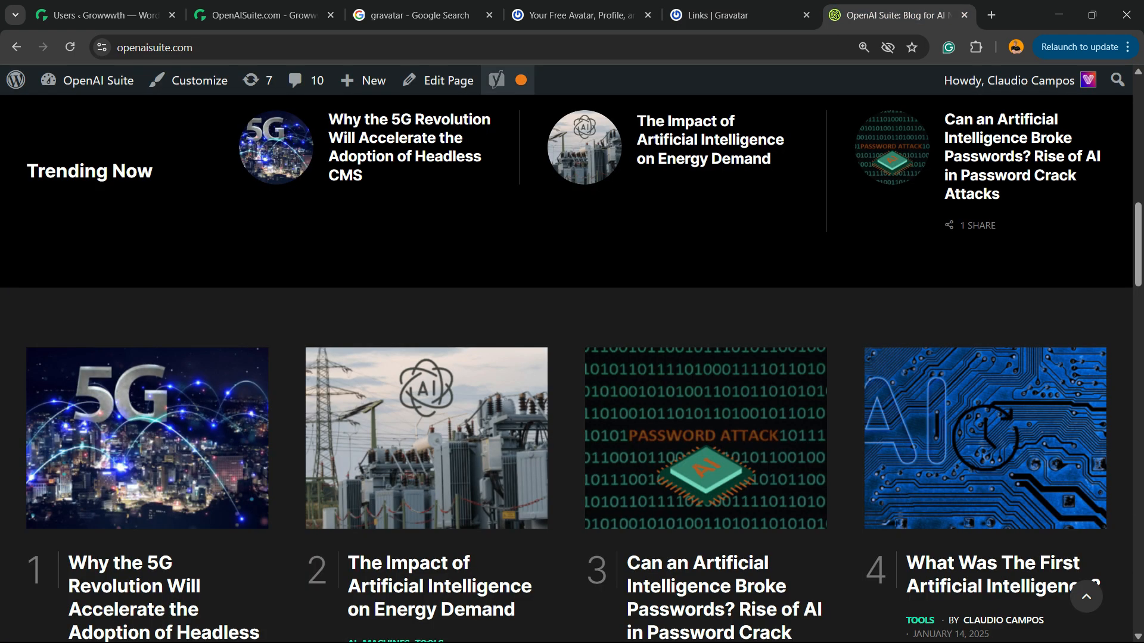
pyautogui.click(896, 15)
pyautogui.click(268, 47)
pyautogui.click(721, 15)
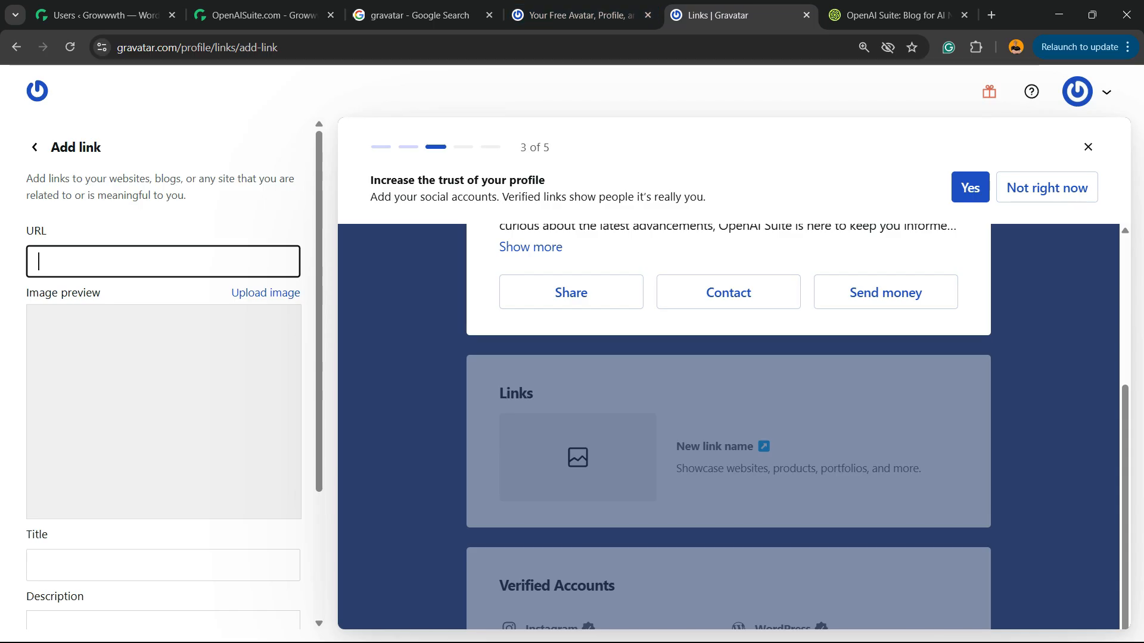
pyautogui.click(162, 262)
pyautogui.hotkey('ctrl', 'v')
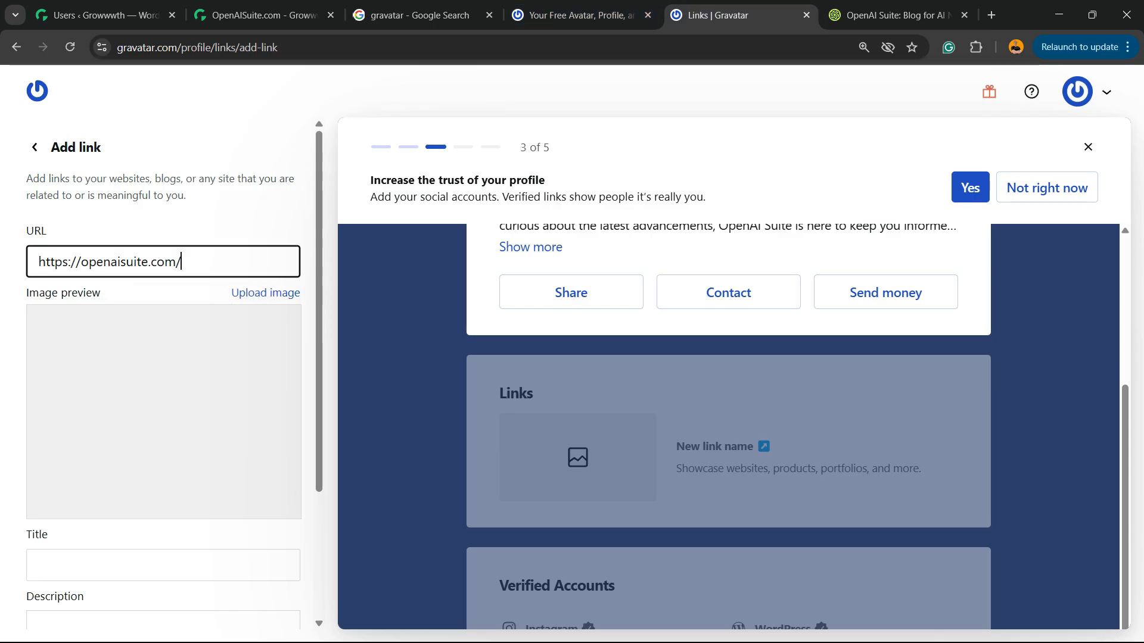
# Title the new profile link "OpenAI Suite Blog"
pyautogui.scroll(-2, 162, 406)
pyautogui.click(162, 416)
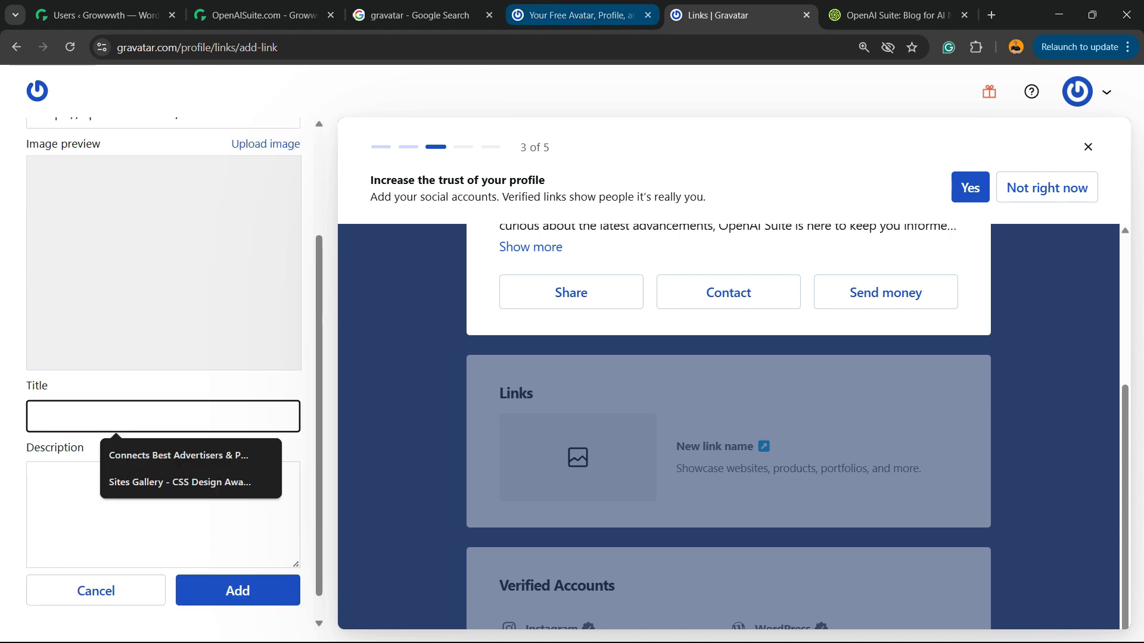
pyautogui.write('O')
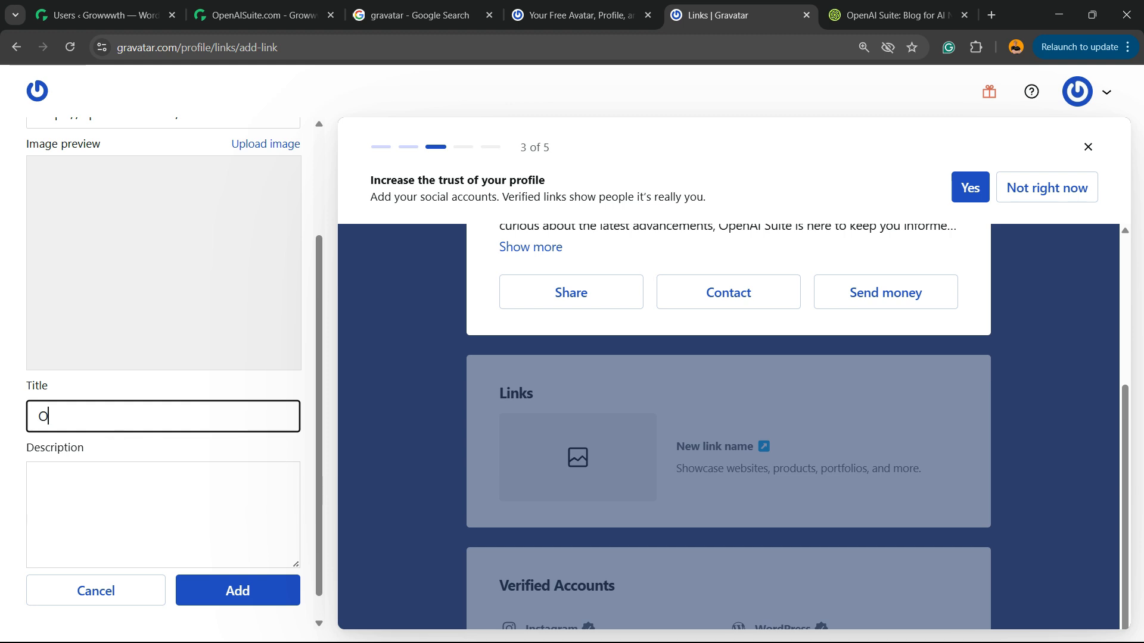
pyautogui.write('penAI Suite Blog')
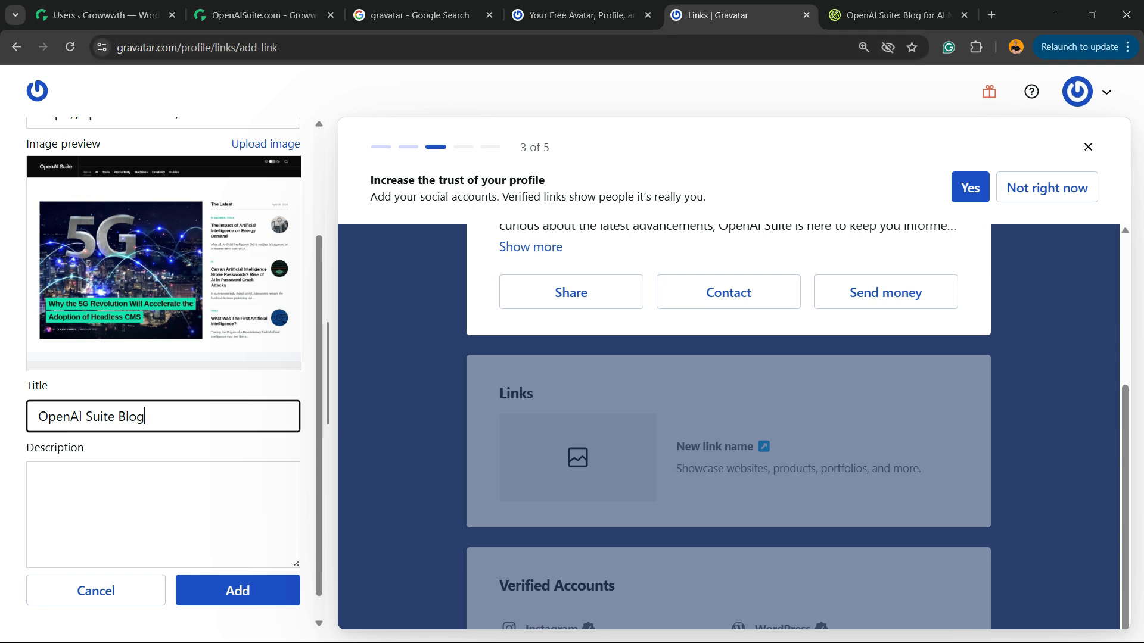
# Copy the homepage's welcome text from "Welcome to OpenAI Suite" through "latest advancements" into the link's description and add the link
pyautogui.click(887, 15)
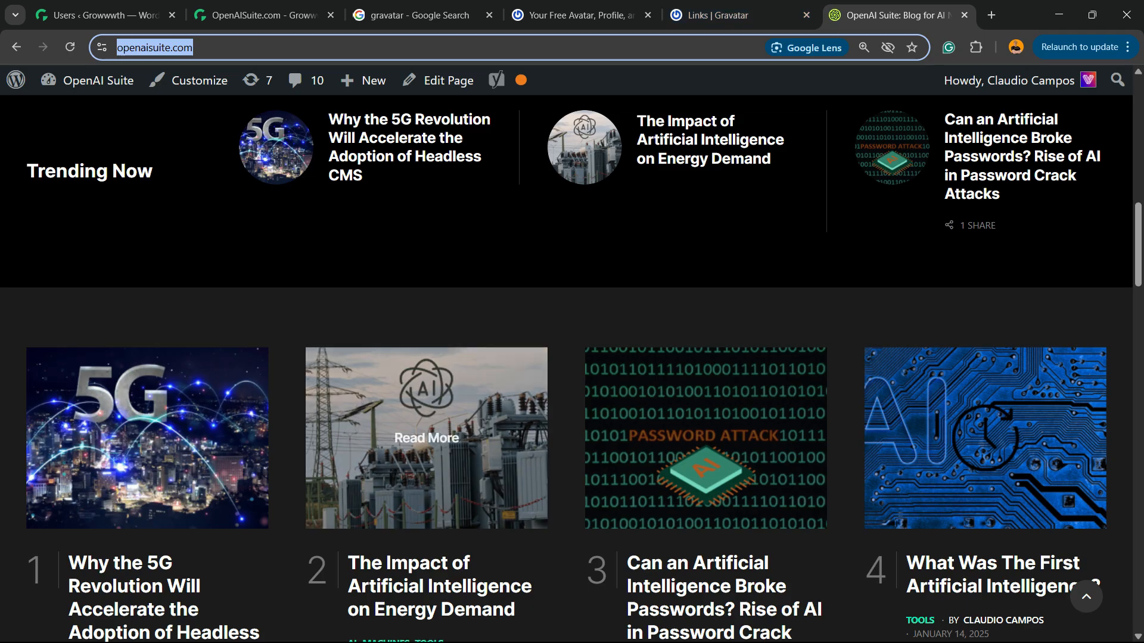
pyautogui.scroll(-20, 426, 438)
pyautogui.scroll(3, 566, 358)
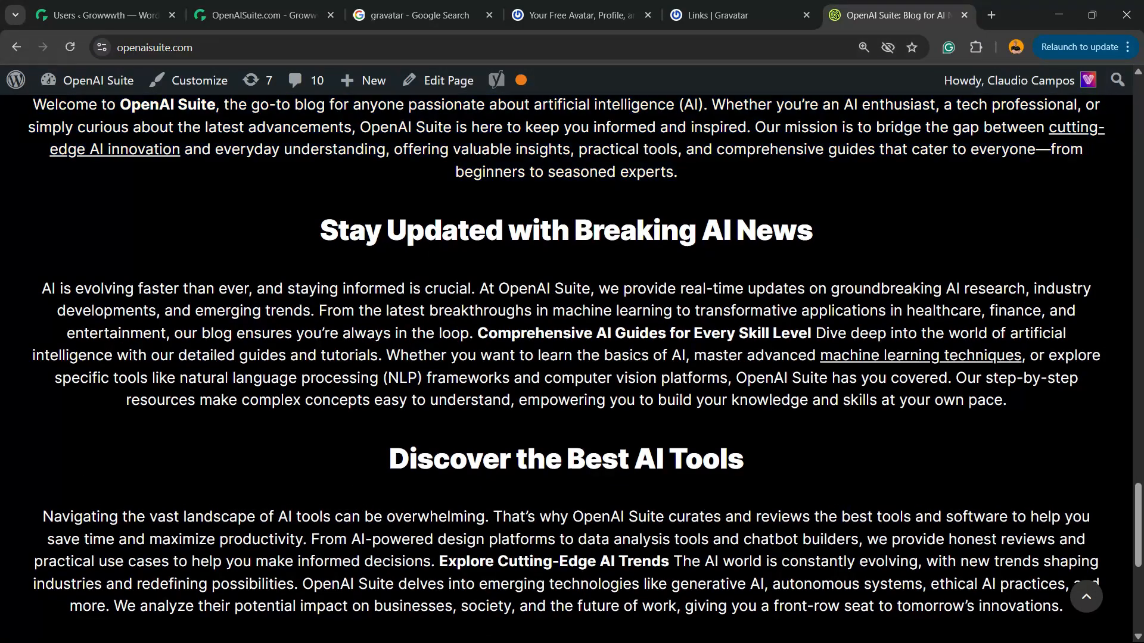
pyautogui.scroll(5, 566, 358)
pyautogui.moveTo(32, 403); pyautogui.dragTo(352, 425)
pyautogui.hotkey('ctrl', 'c')
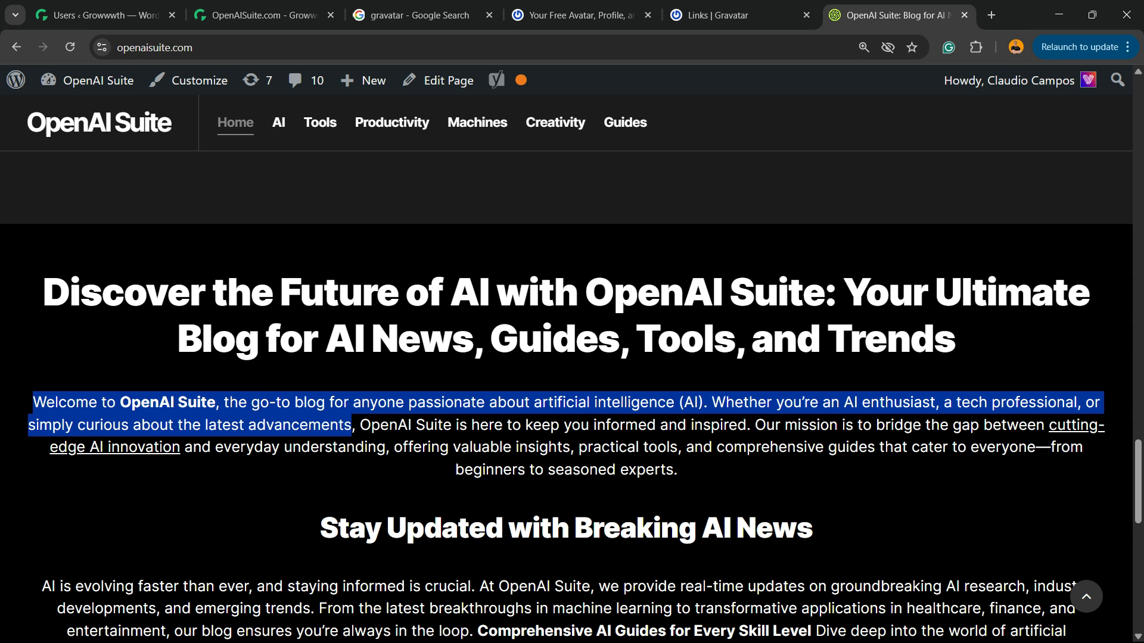
pyautogui.click(581, 15)
pyautogui.click(736, 15)
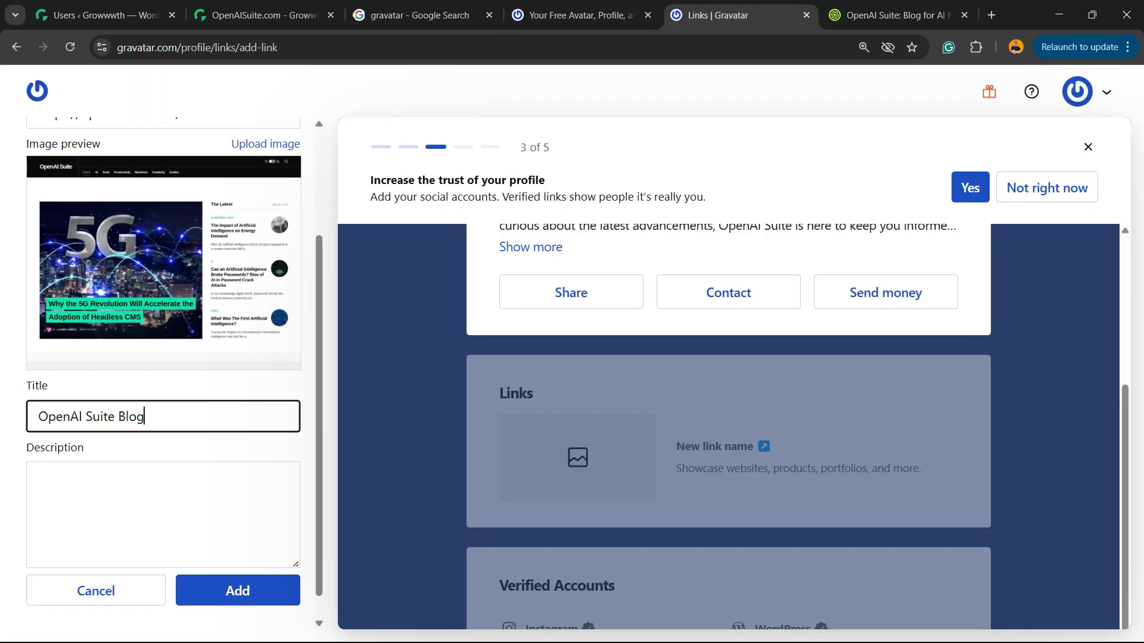
pyautogui.press('Tab')
pyautogui.hotkey('ctrl', 'v')
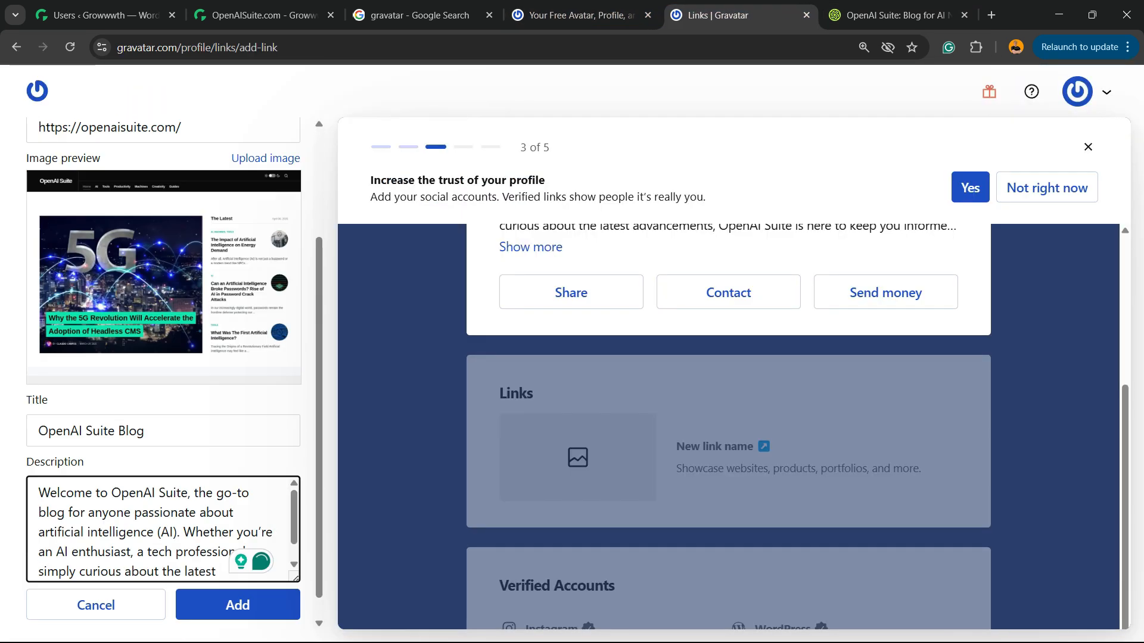
pyautogui.click(238, 564)
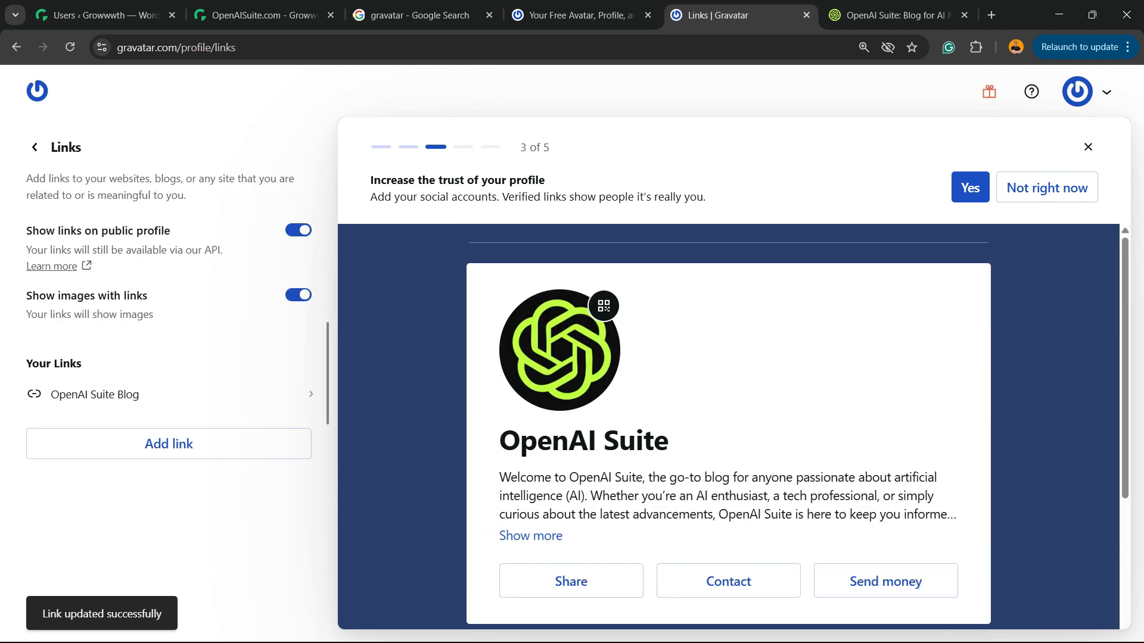
# Finish the remaining profile setup prompts, skipping the header and background customization and the profile sharing
pyautogui.click(970, 188)
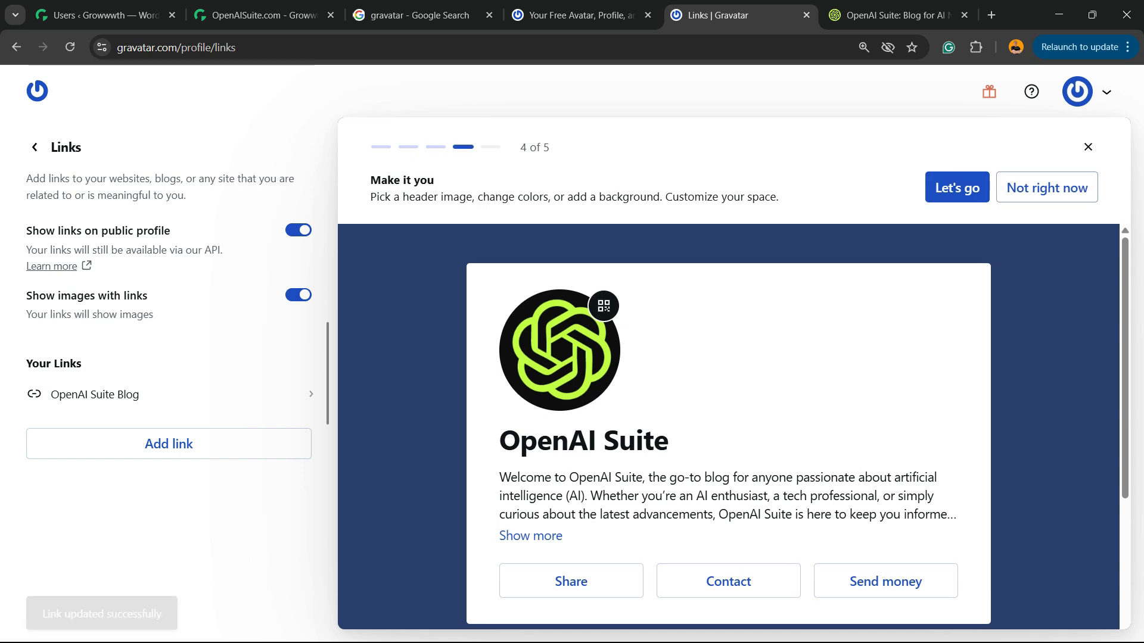
pyautogui.click(1024, 188)
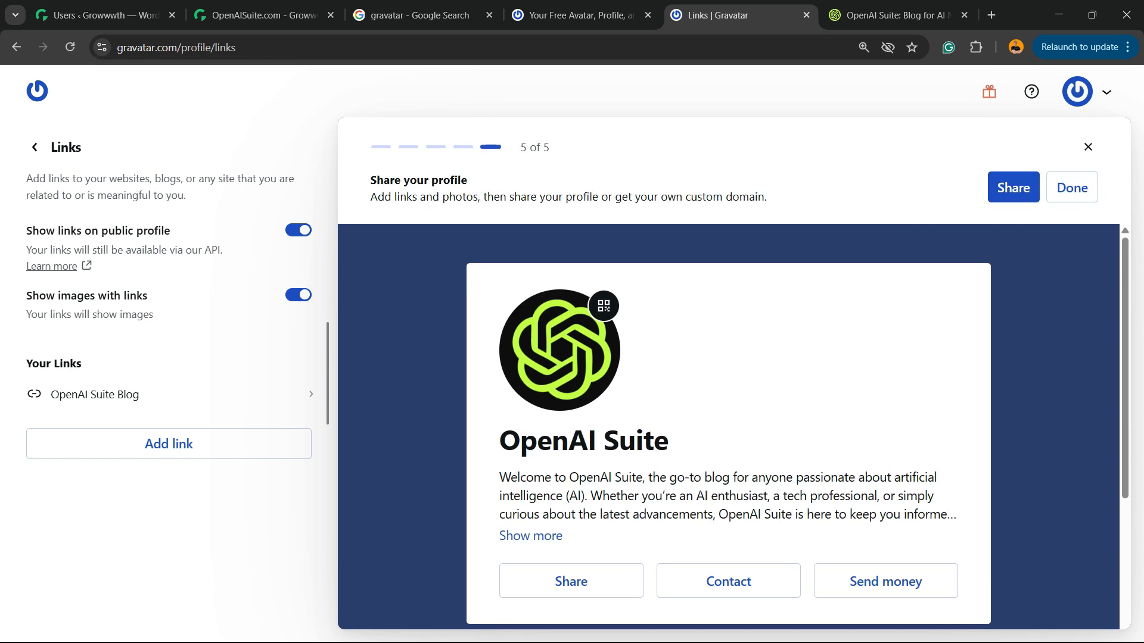
pyautogui.click(1072, 188)
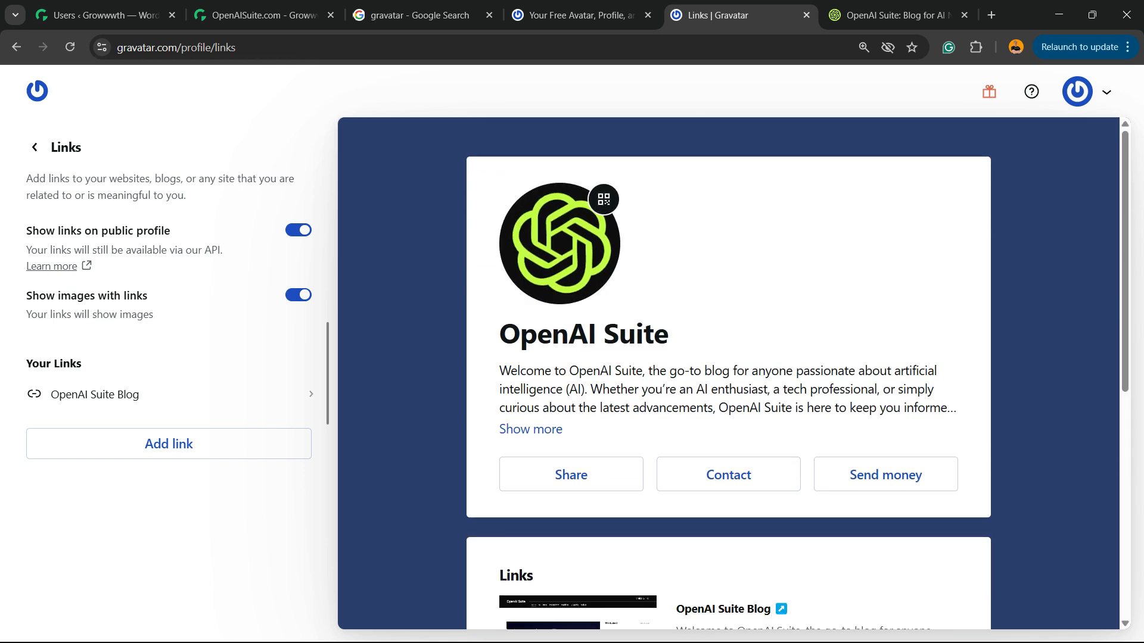
# Reload the OpenAISuite.com listing and the WordPress users list on Growwwth to check the OpenAI Suite account's avatar
pyautogui.click(421, 16)
pyautogui.click(264, 16)
pyautogui.press('F5')
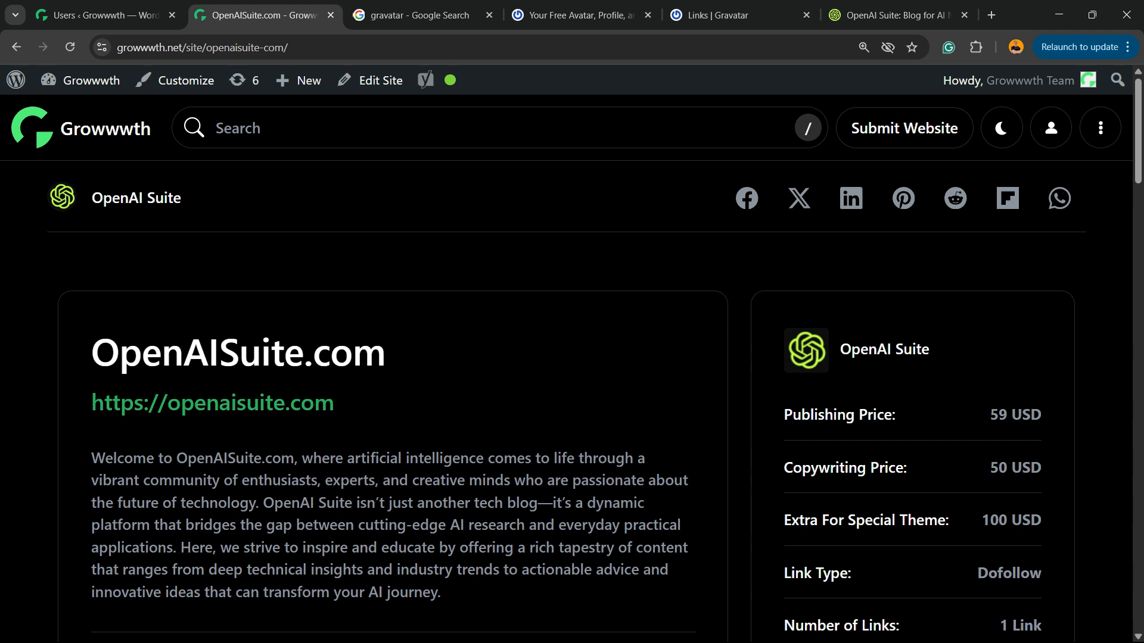
pyautogui.click(106, 15)
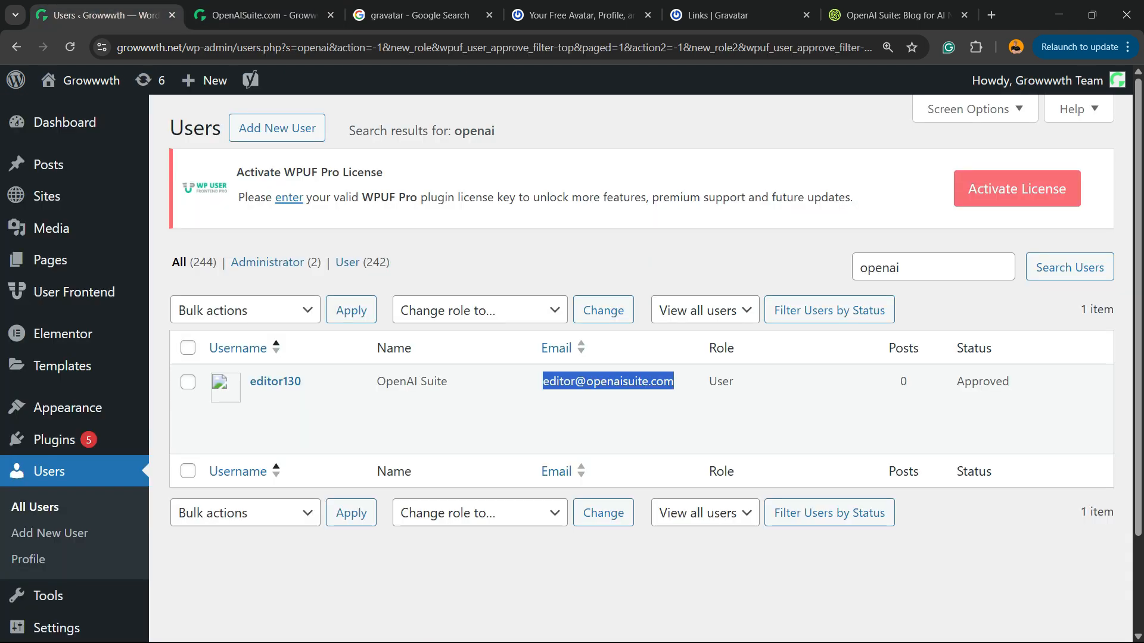
pyautogui.press('F5')
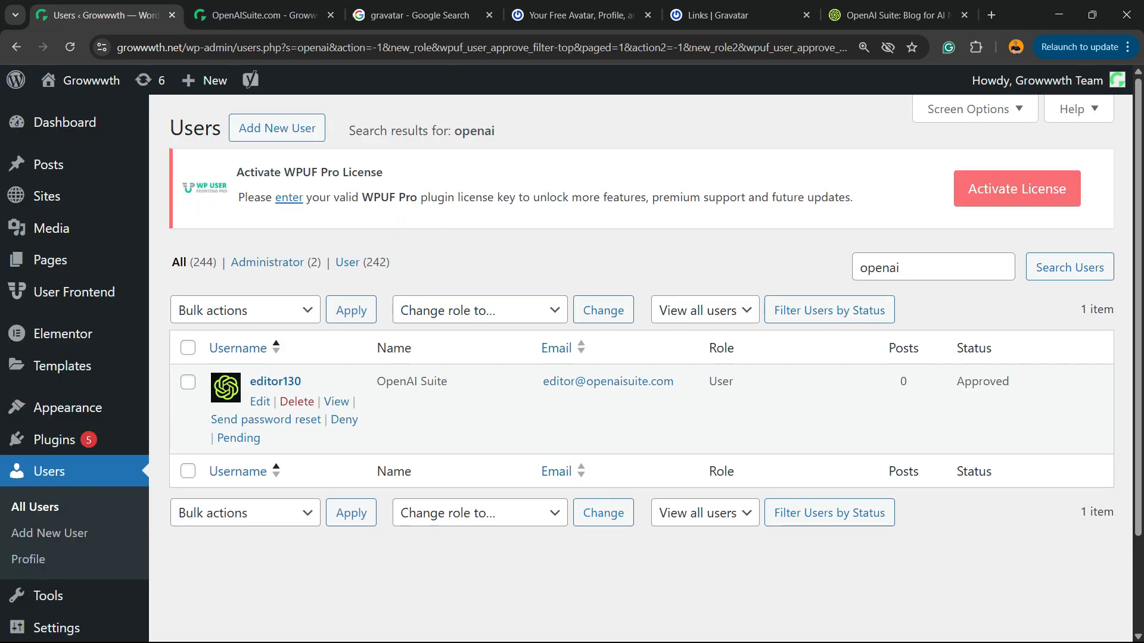
# Return to the Gravatar profile editor and review the avatar settings and the preview of the profile and its links
pyautogui.click(578, 15)
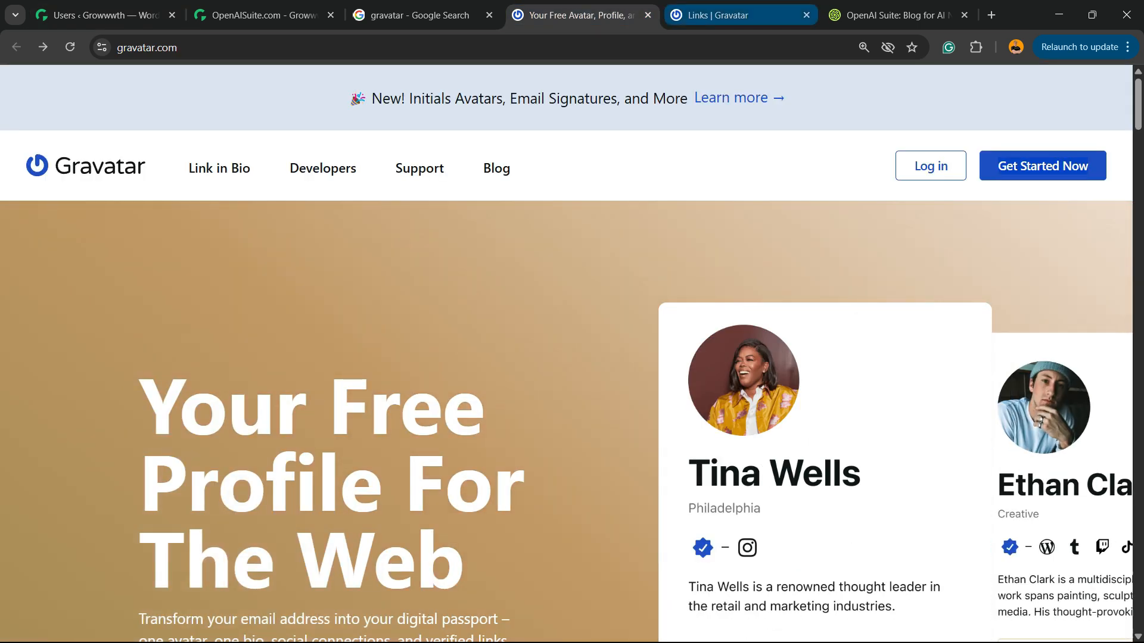
pyautogui.click(894, 15)
pyautogui.click(578, 15)
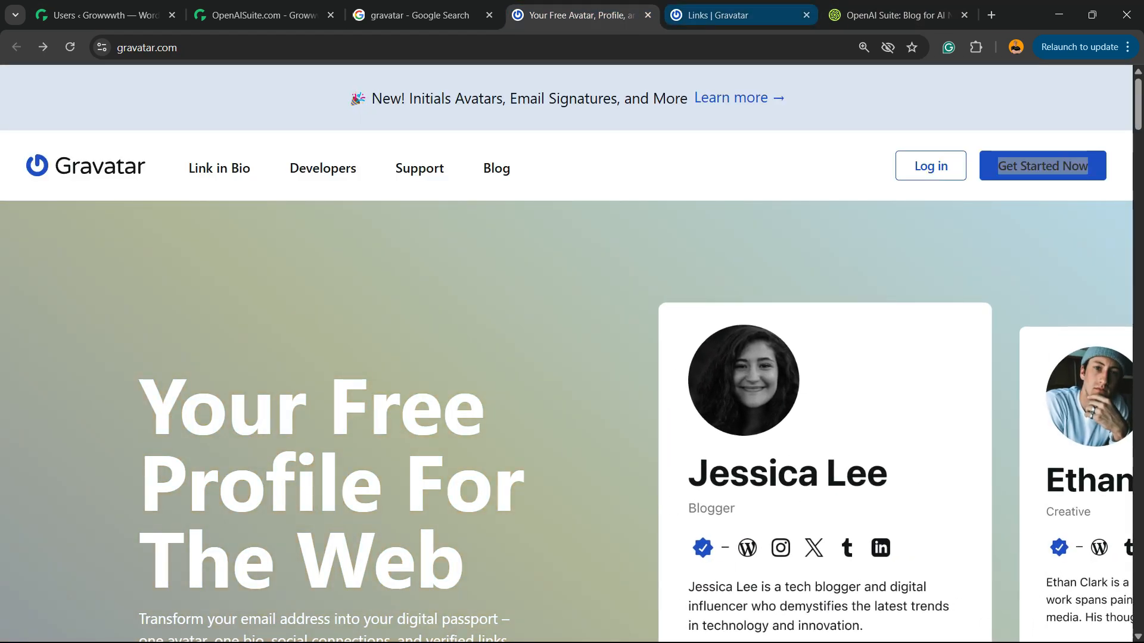
pyautogui.click(714, 15)
pyautogui.click(559, 243)
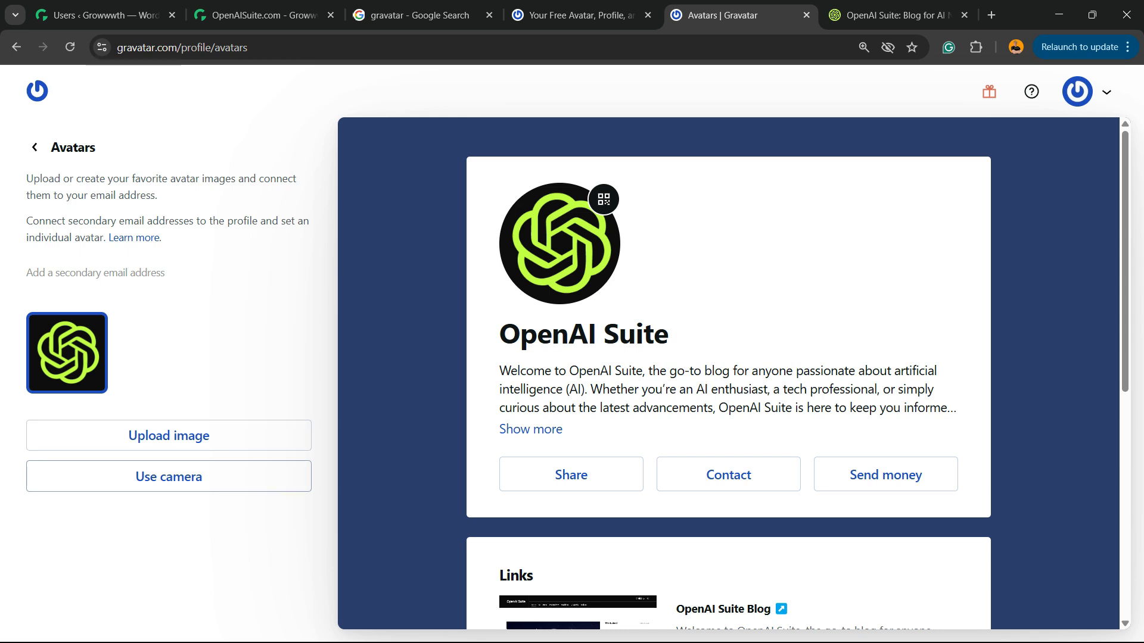
pyautogui.scroll(-7, 729, 374)
pyautogui.scroll(7, 729, 373)
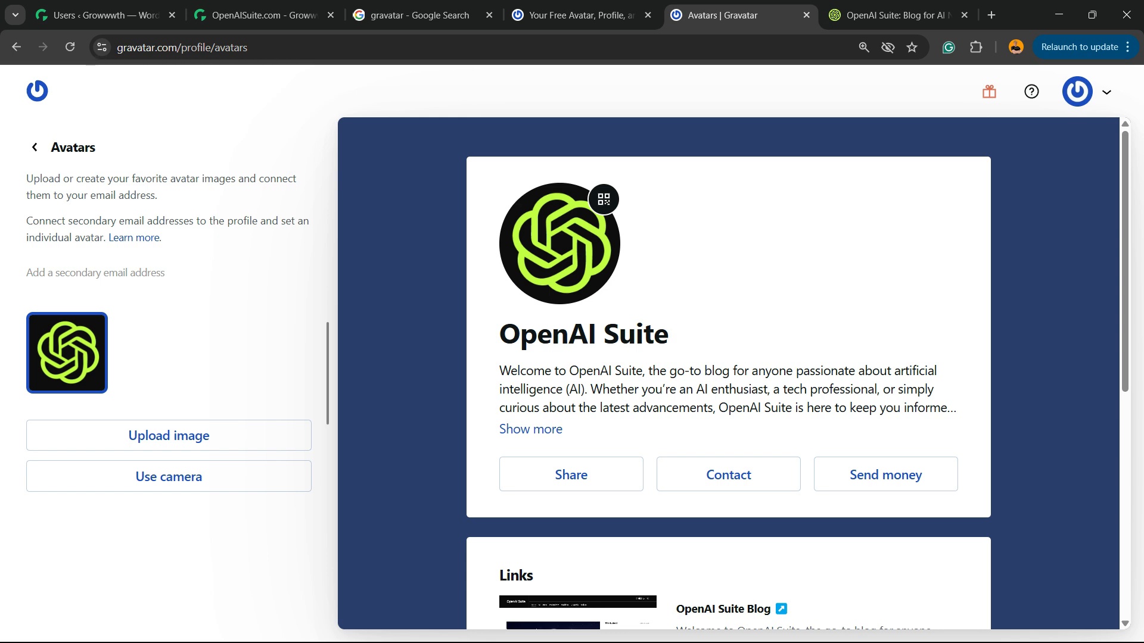
pyautogui.scroll(-2, 728, 373)
pyautogui.scroll(-4, 728, 373)
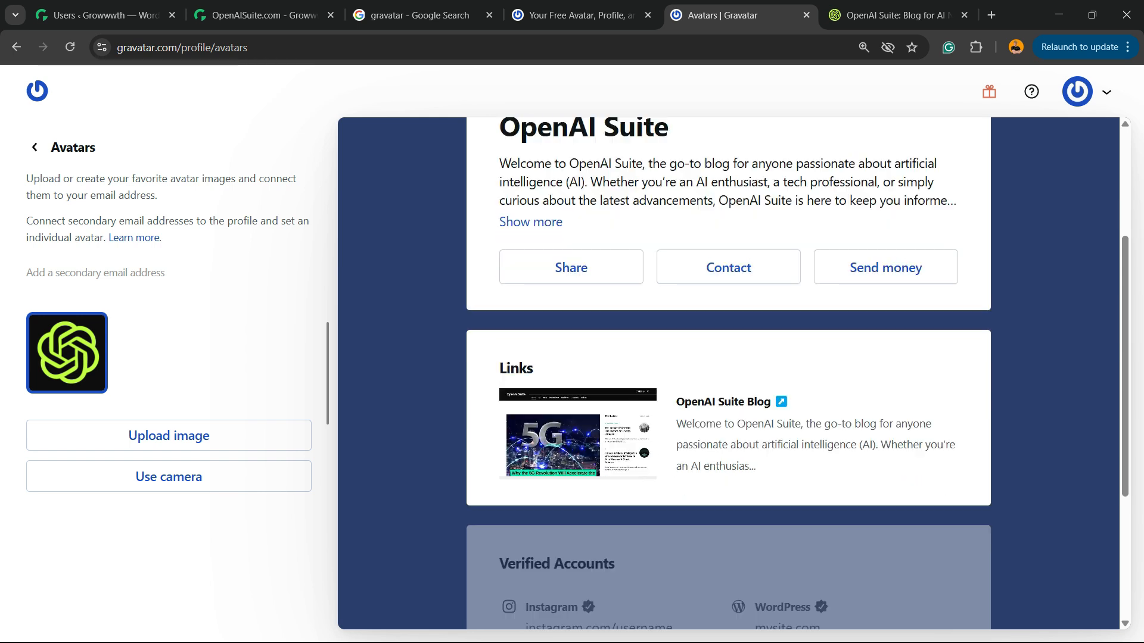
pyautogui.scroll(6, 729, 374)
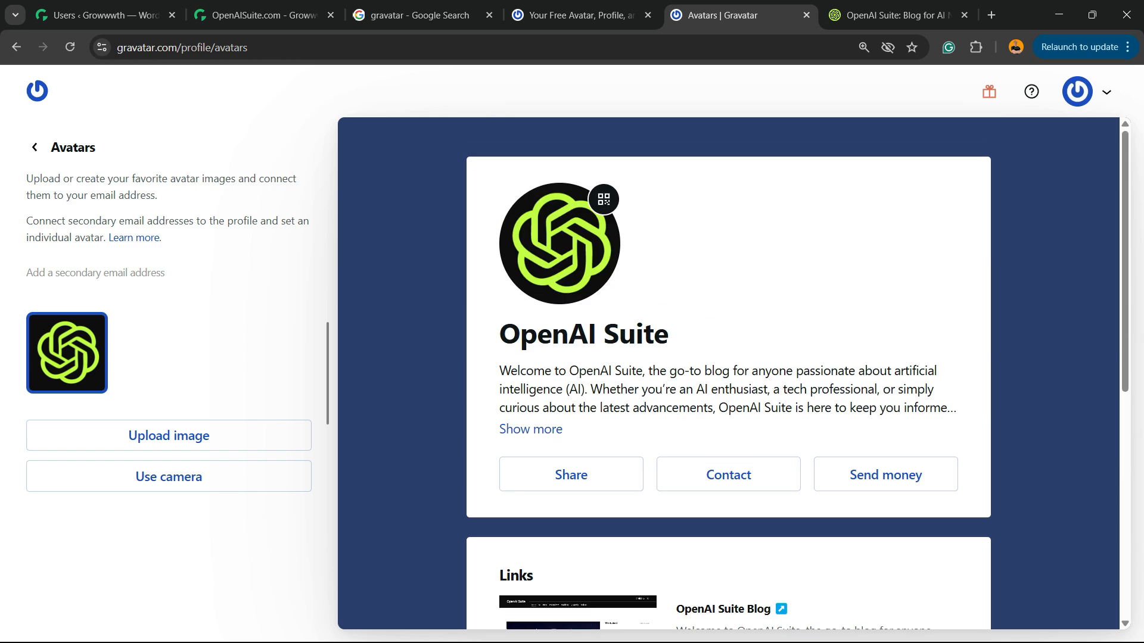